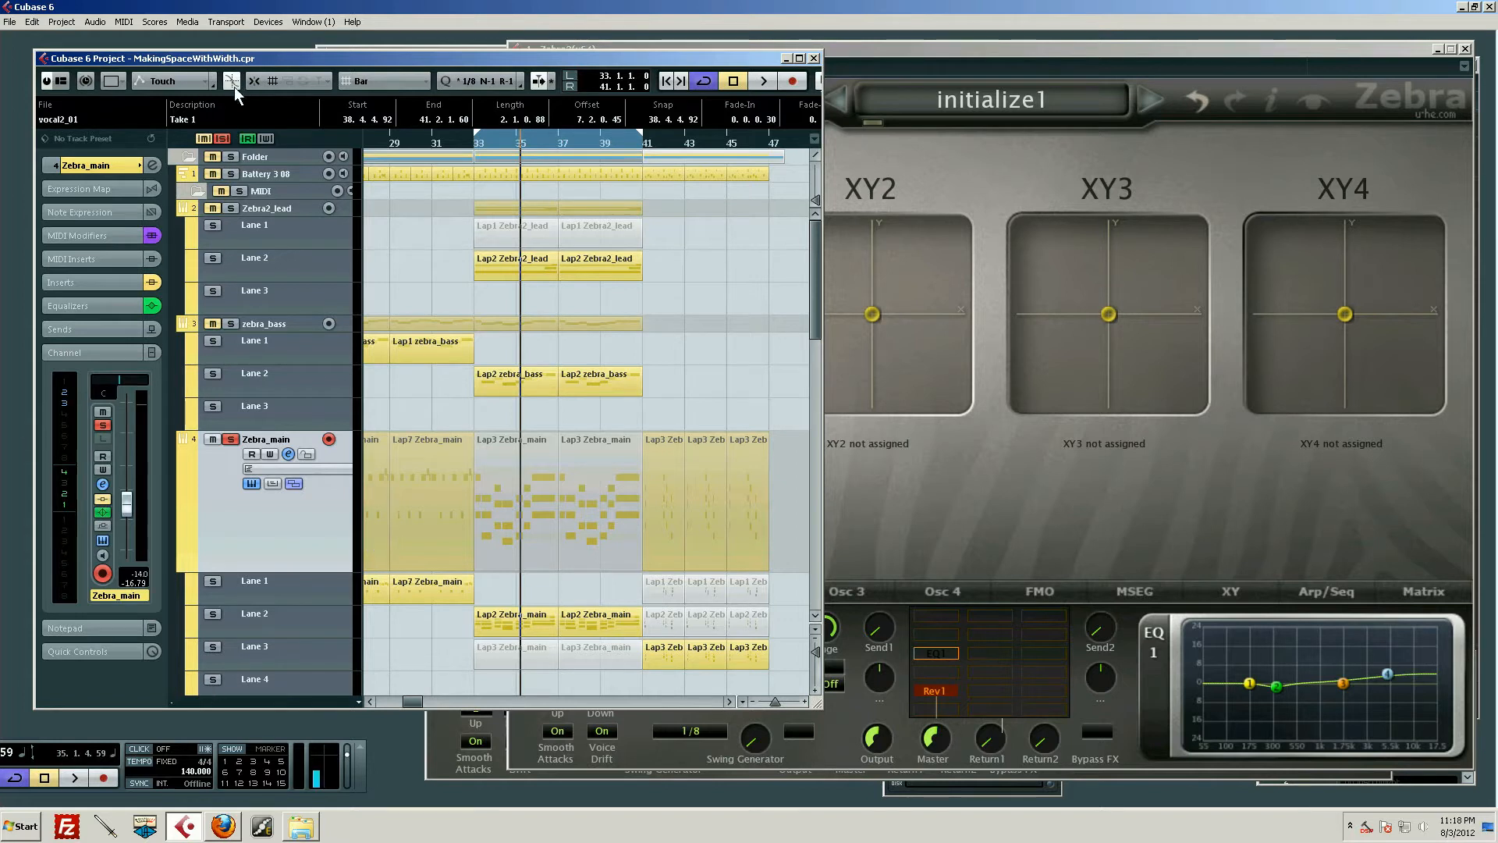
- Play the full mix from just before bar 33, through the section containing the vocal2 take
{"action": "scroll", "coordinate": [427, 283], "scroll_direction": "down", "scroll_amount": 5}
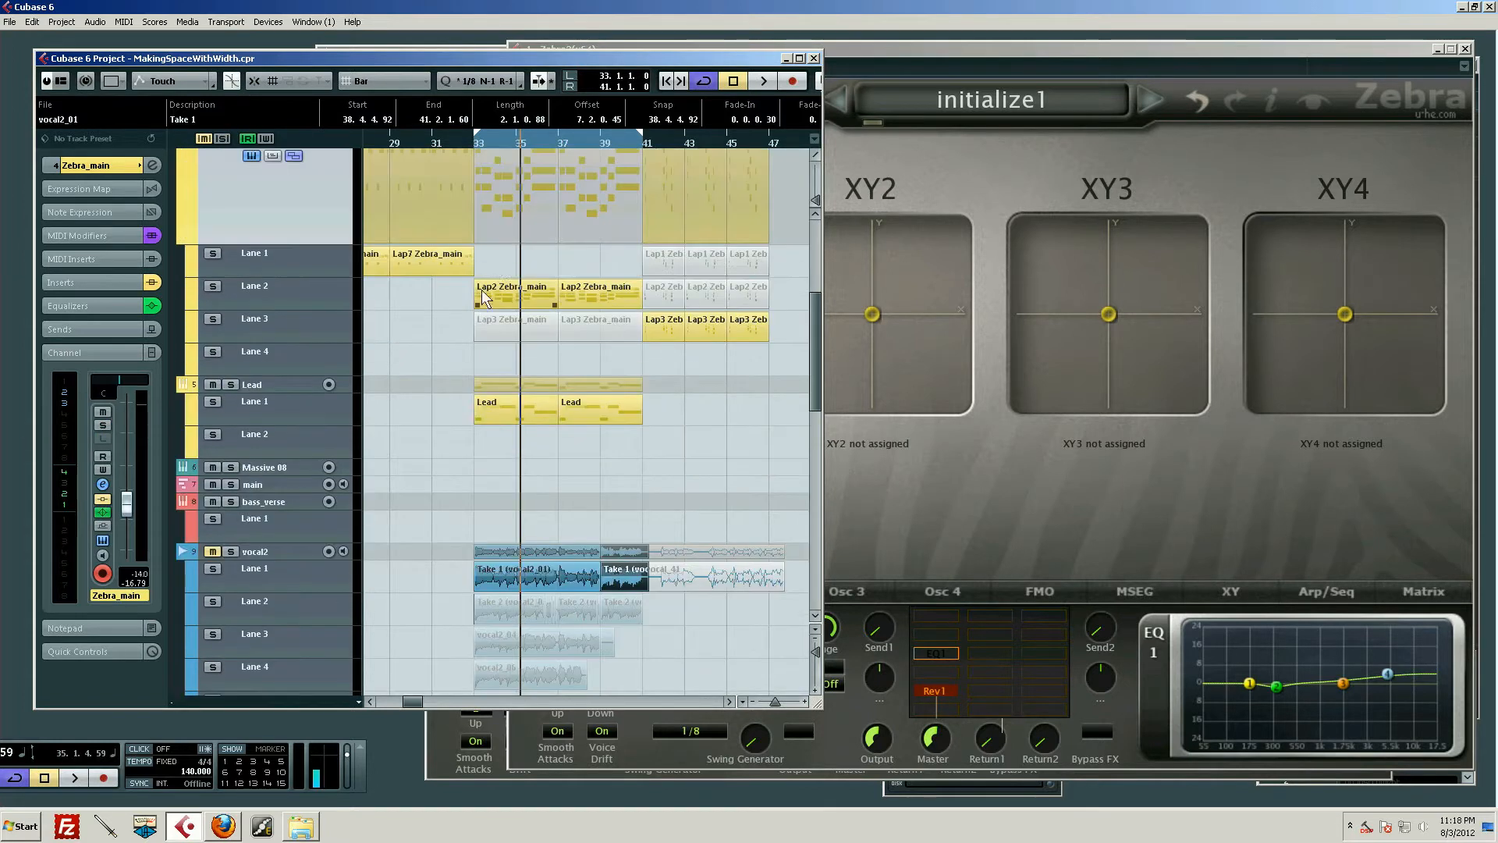
{"action": "left_click", "coordinate": [466, 142]}
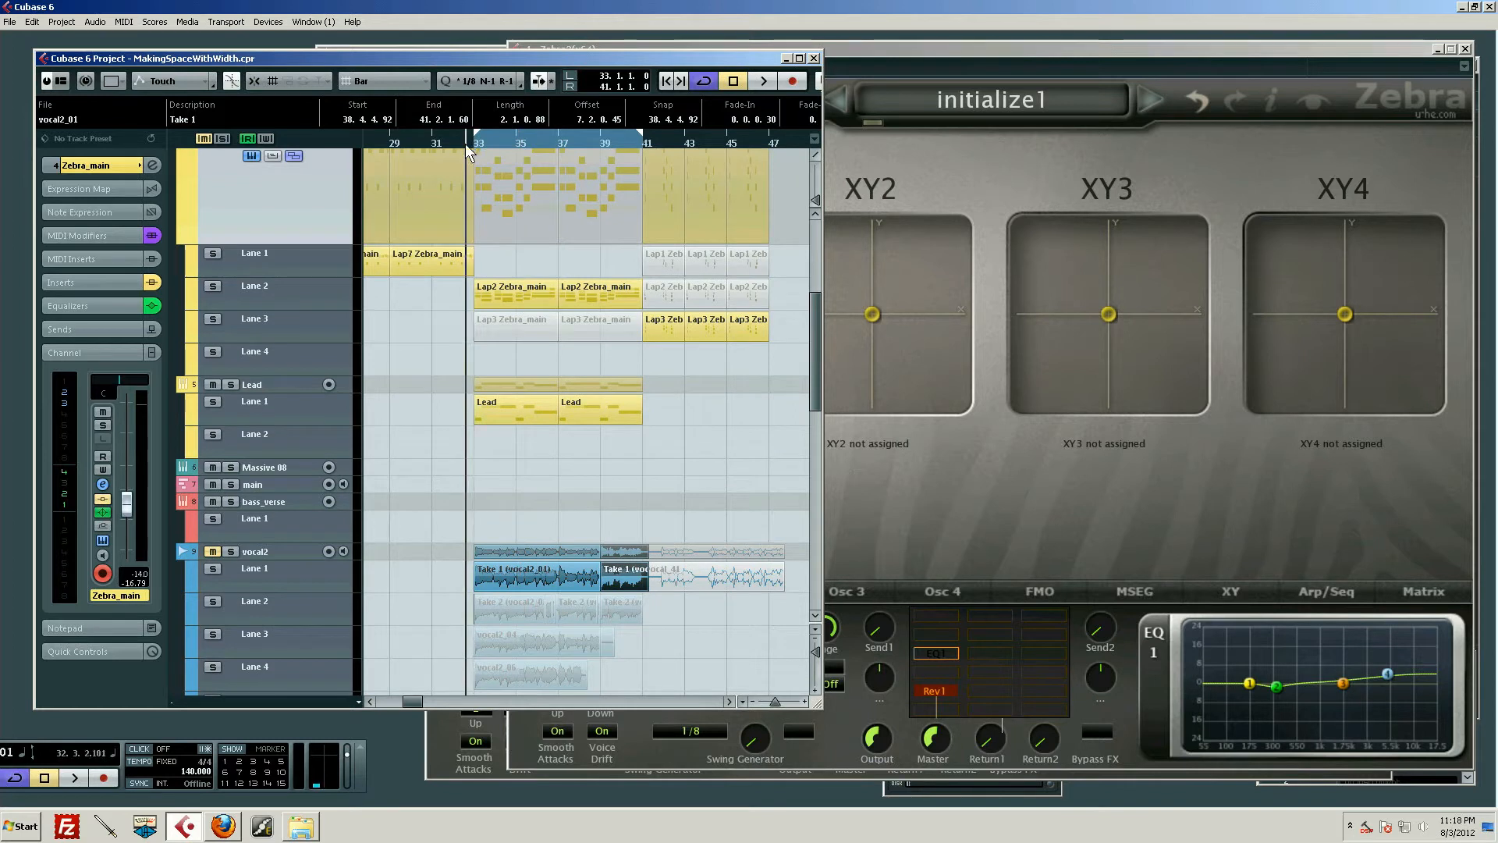
{"action": "key", "text": "space"}
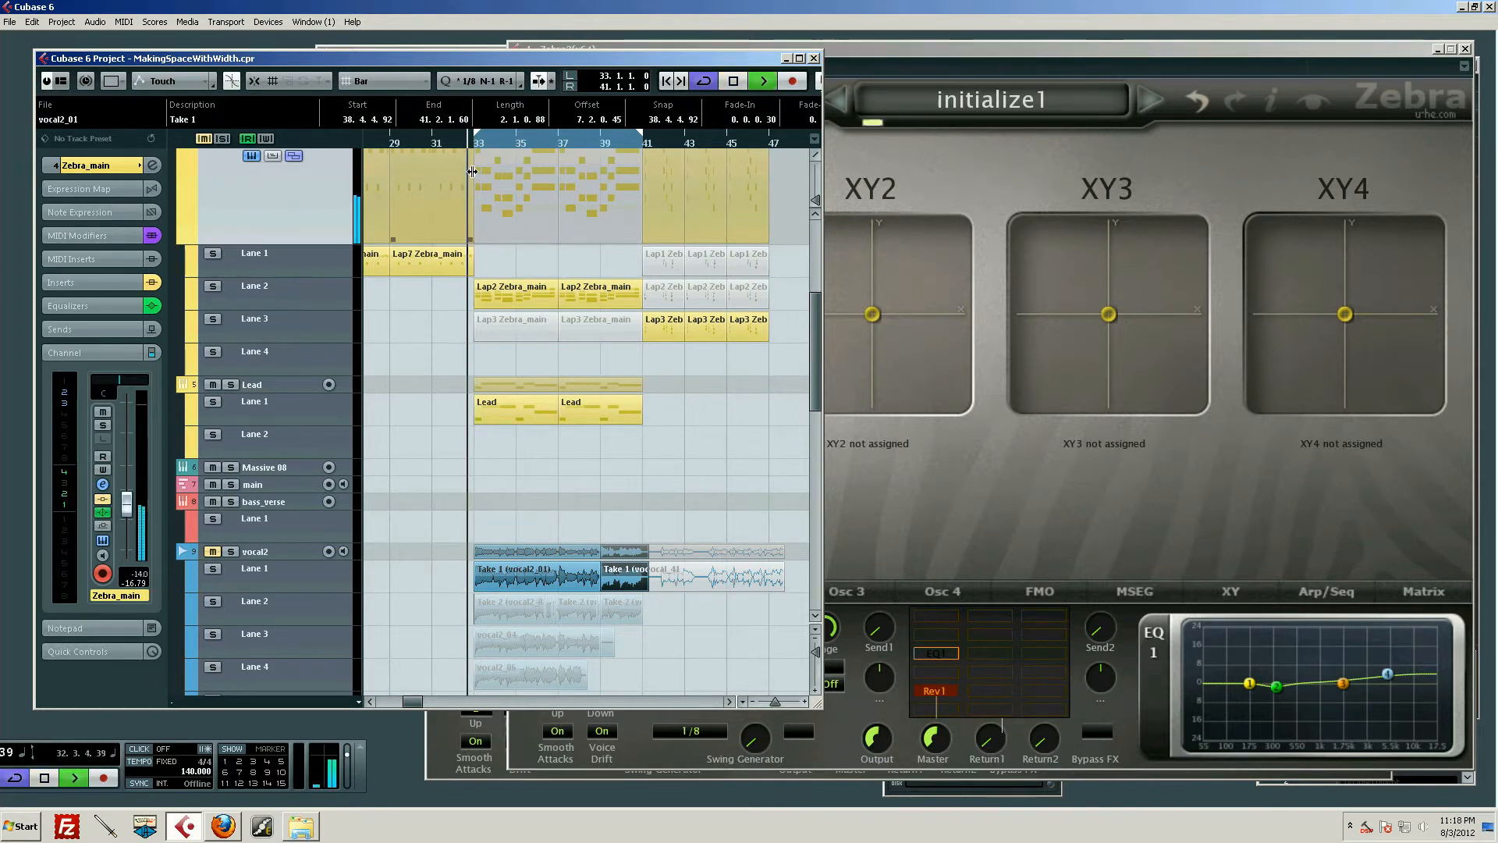
{"action": "key", "text": "space"}
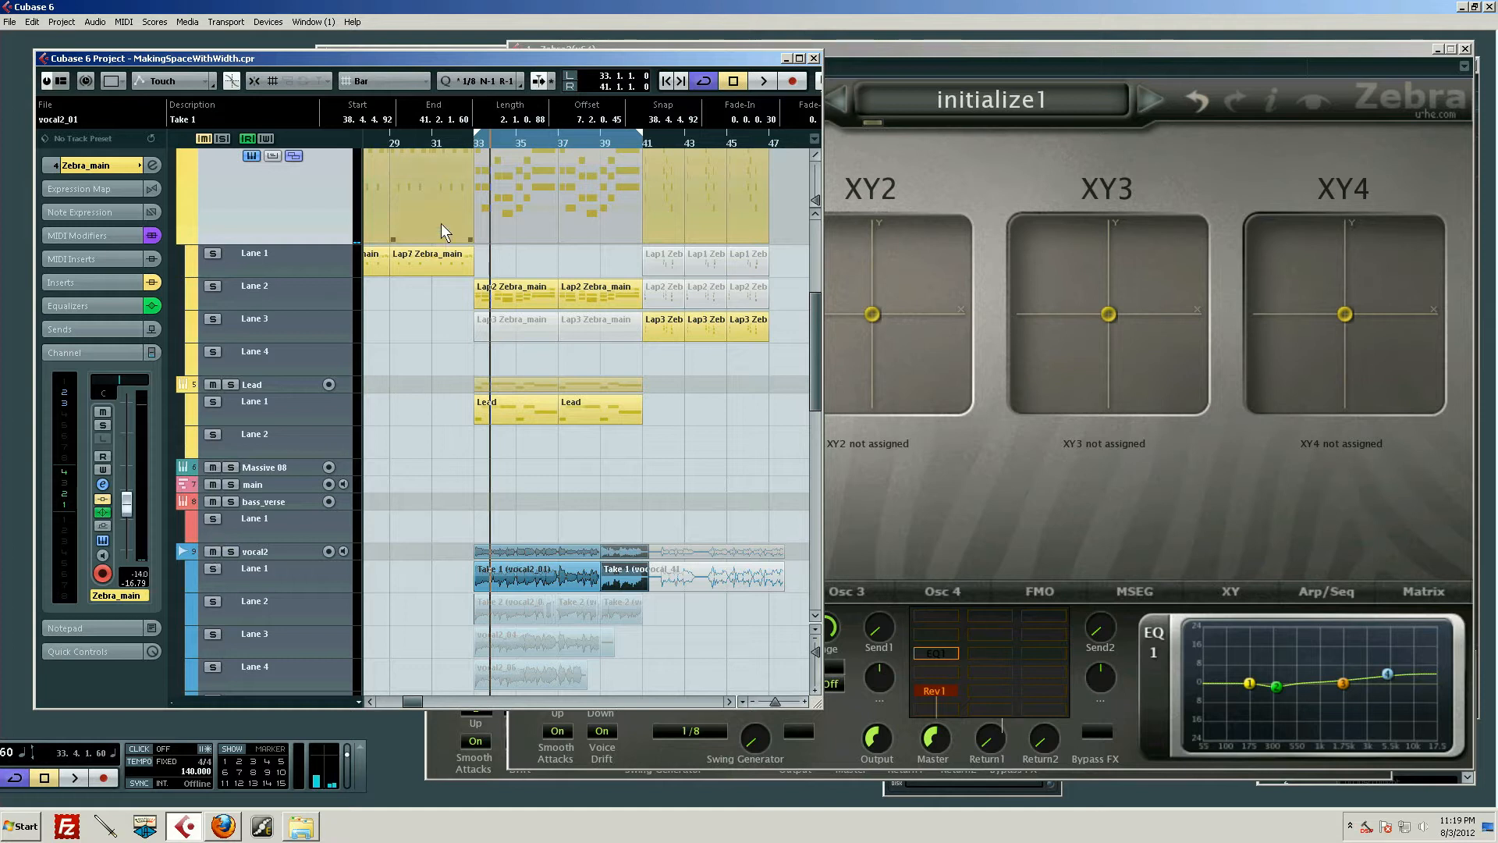
{"action": "left_click_drag", "start_coordinate": [457, 143], "coordinate": [457, 140]}
{"action": "key", "text": "space"}
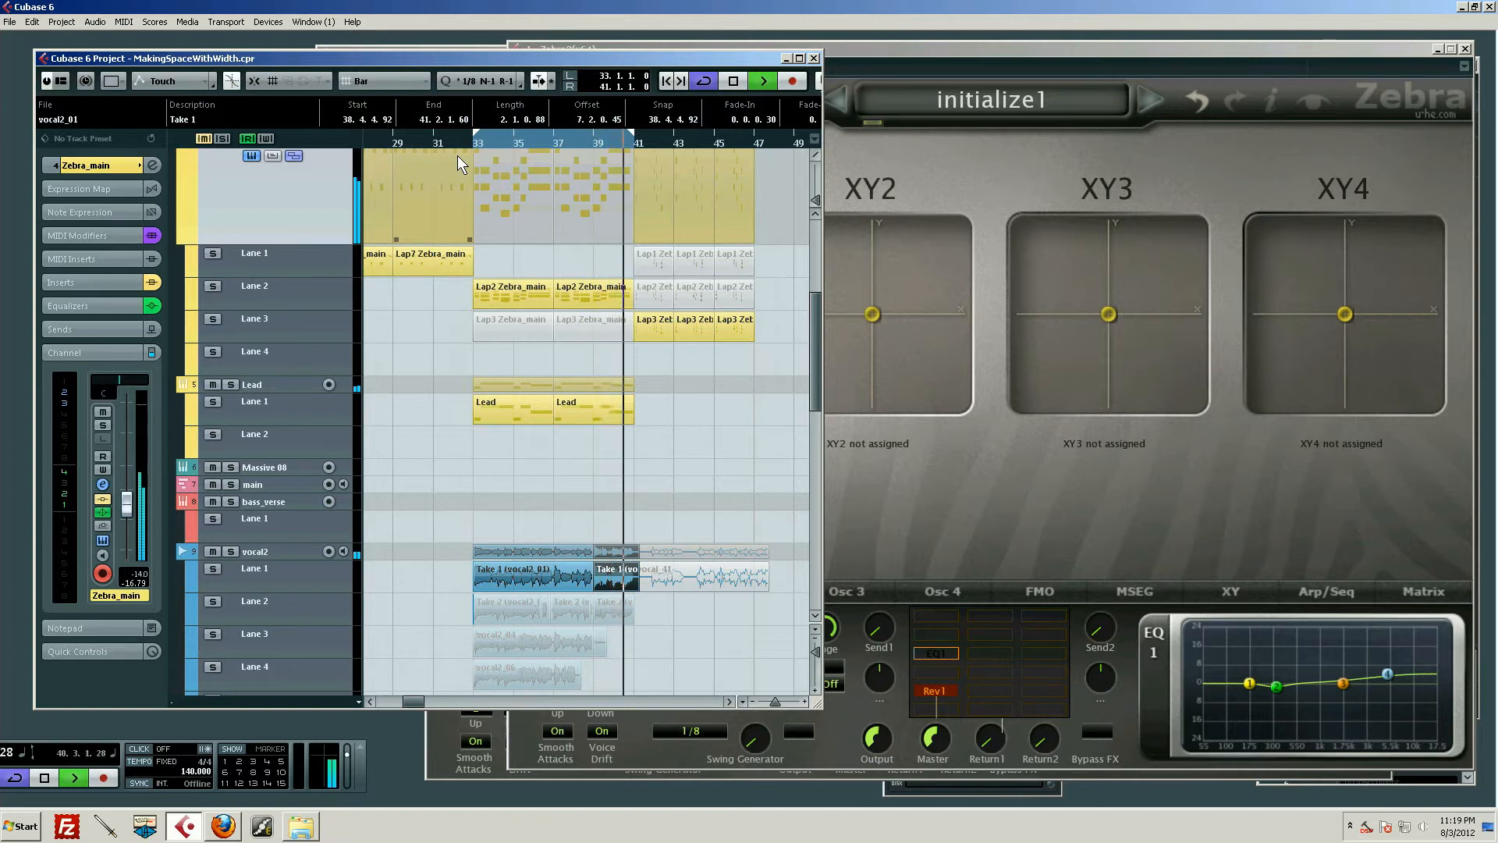
{"action": "key", "text": "space"}
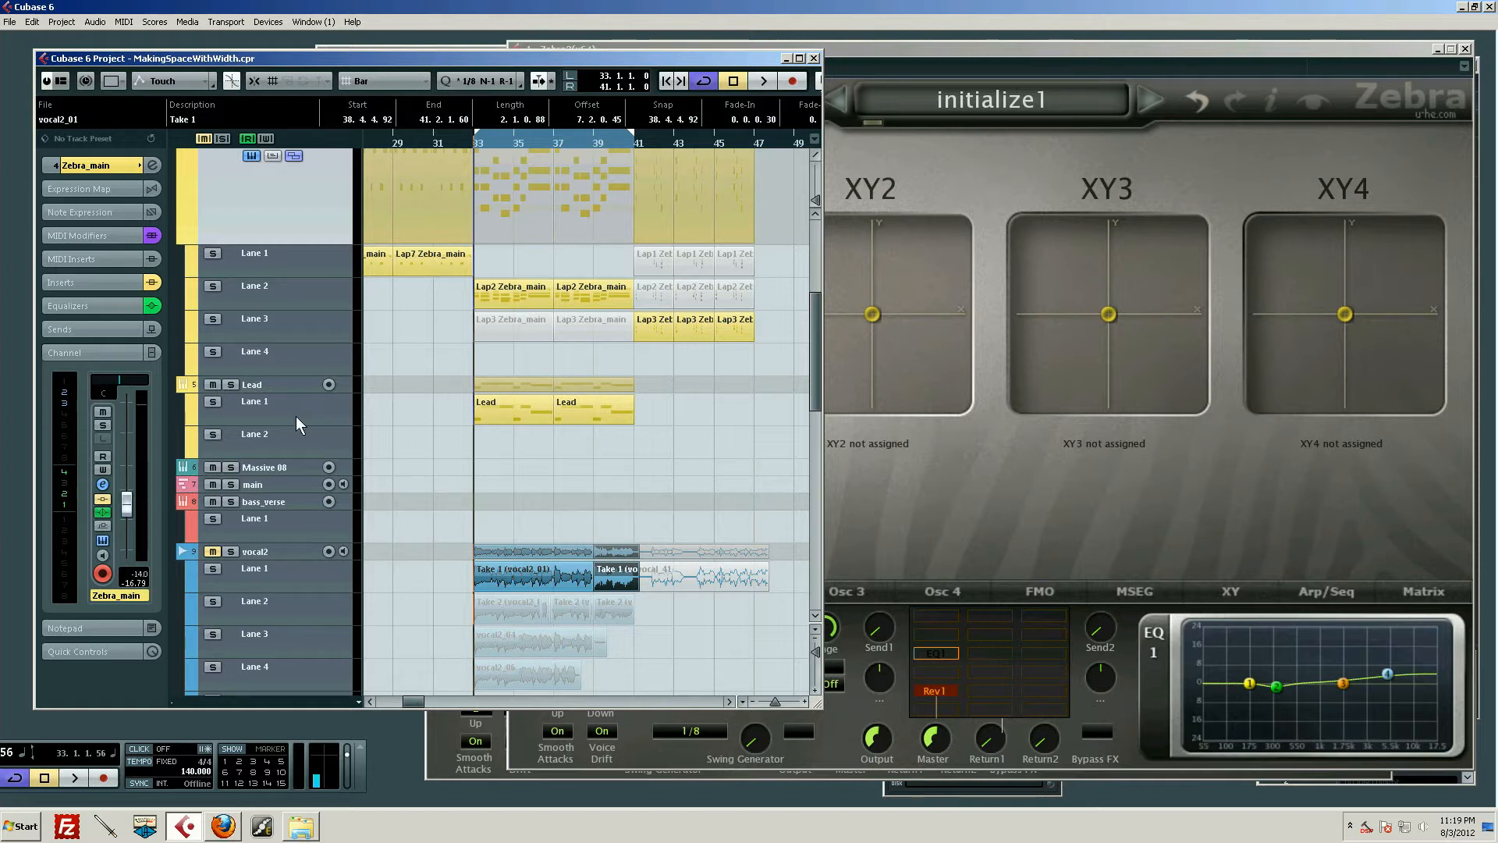
- Replay the section around bar 33 in short passes, listening to how Zebra_main sits in the full mix
{"action": "scroll", "coordinate": [474, 425], "scroll_direction": "up", "scroll_amount": 3}
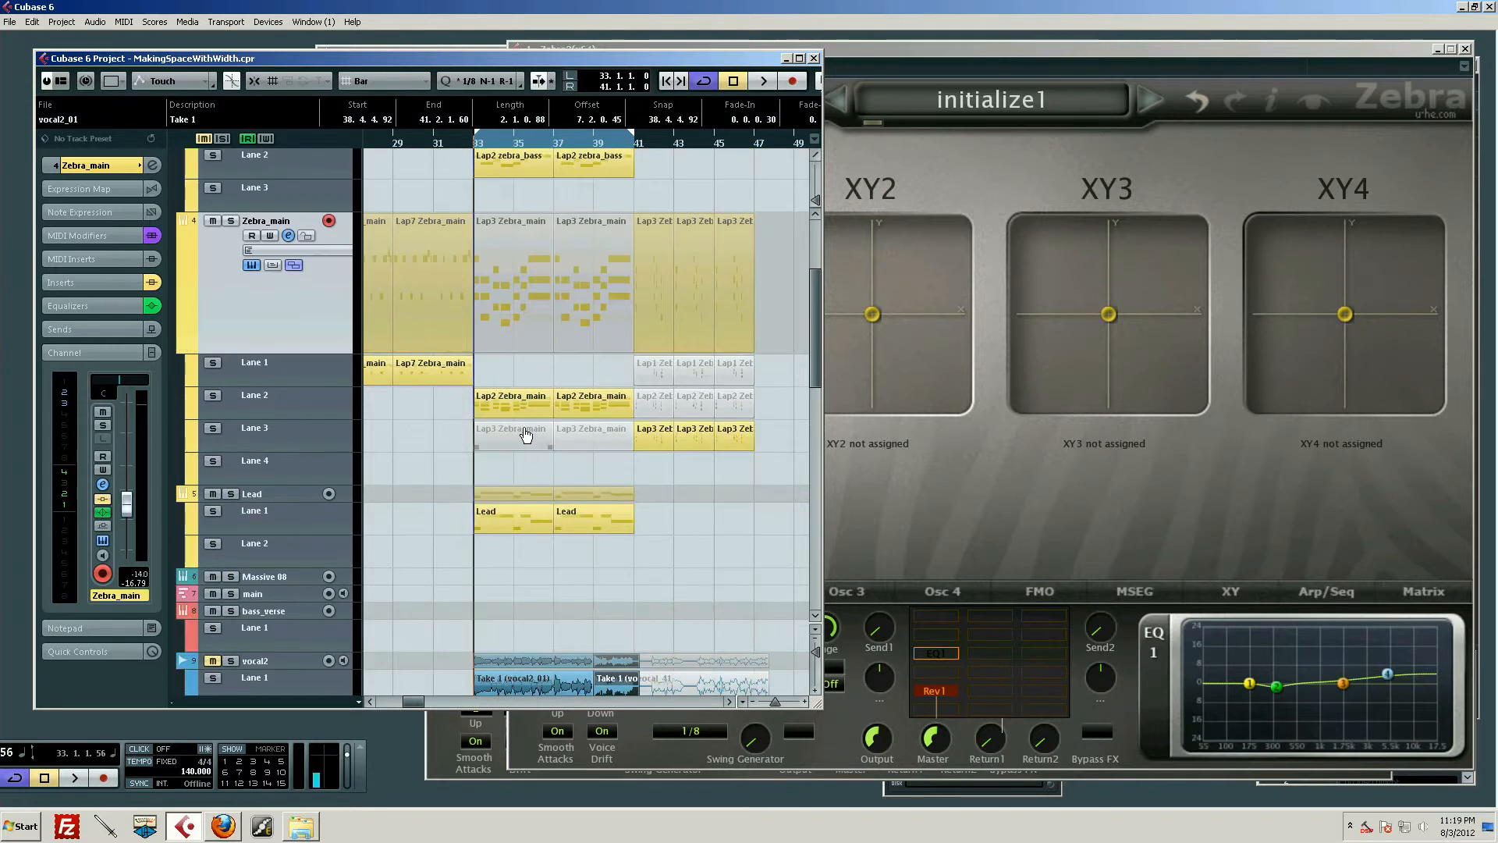
{"action": "scroll", "coordinate": [535, 370], "scroll_direction": "up", "scroll_amount": 3}
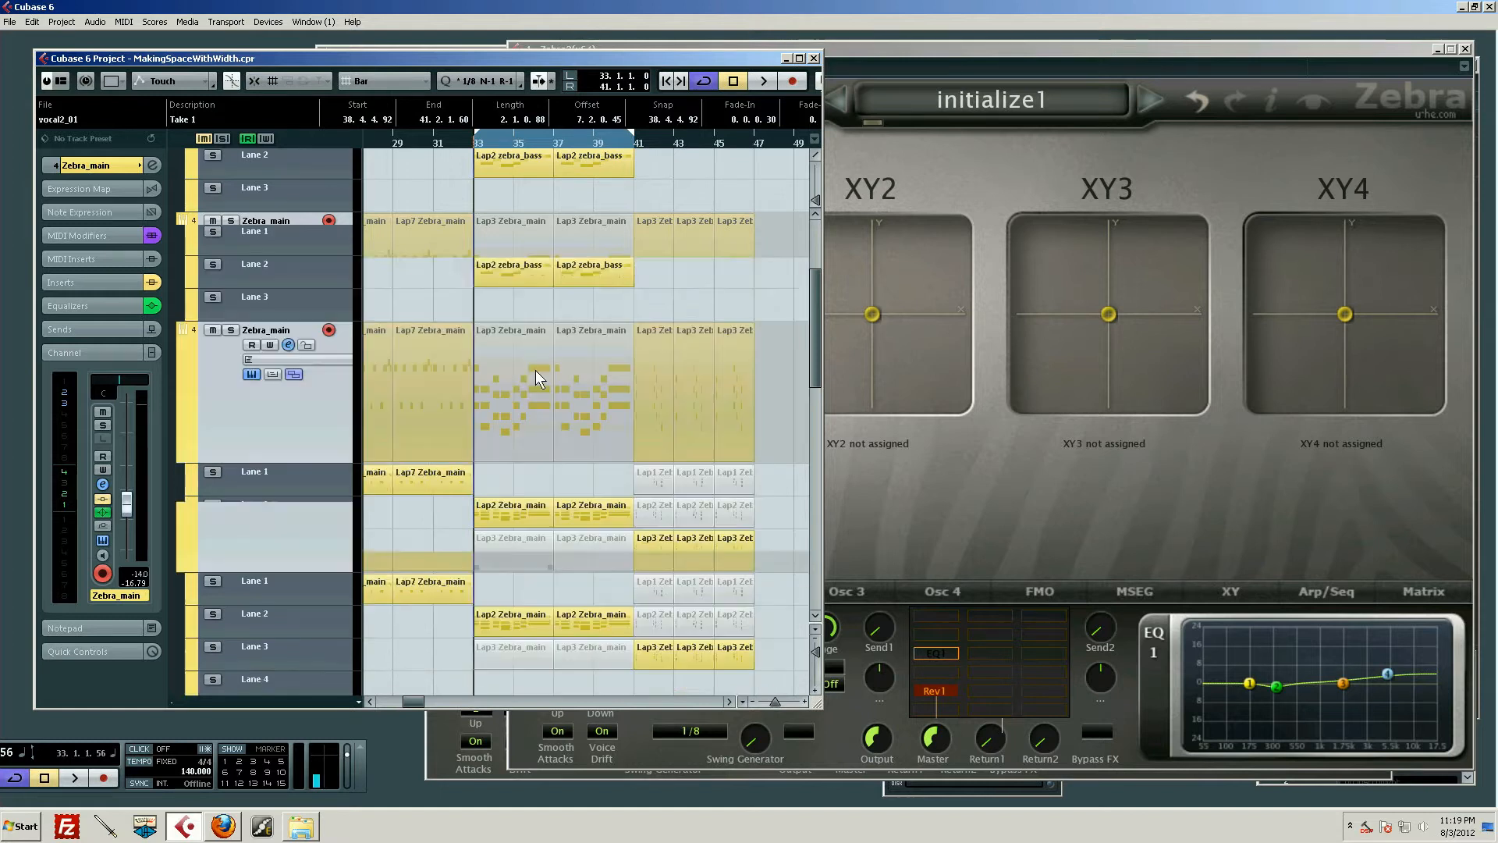
{"action": "scroll", "coordinate": [541, 362], "scroll_direction": "down", "scroll_amount": 3}
{"action": "key", "text": "space"}
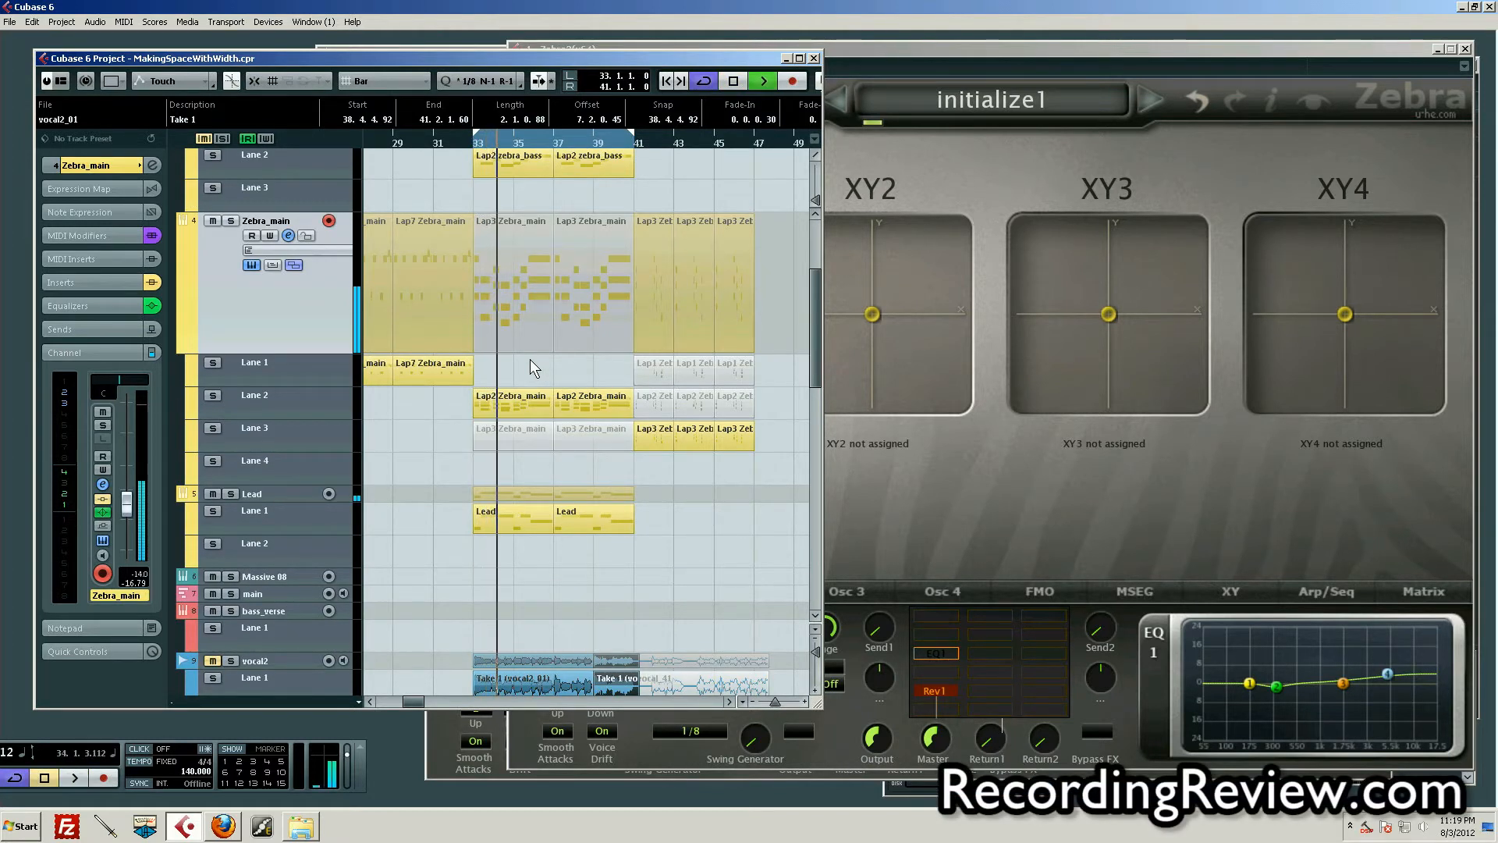
{"action": "key", "text": "space"}
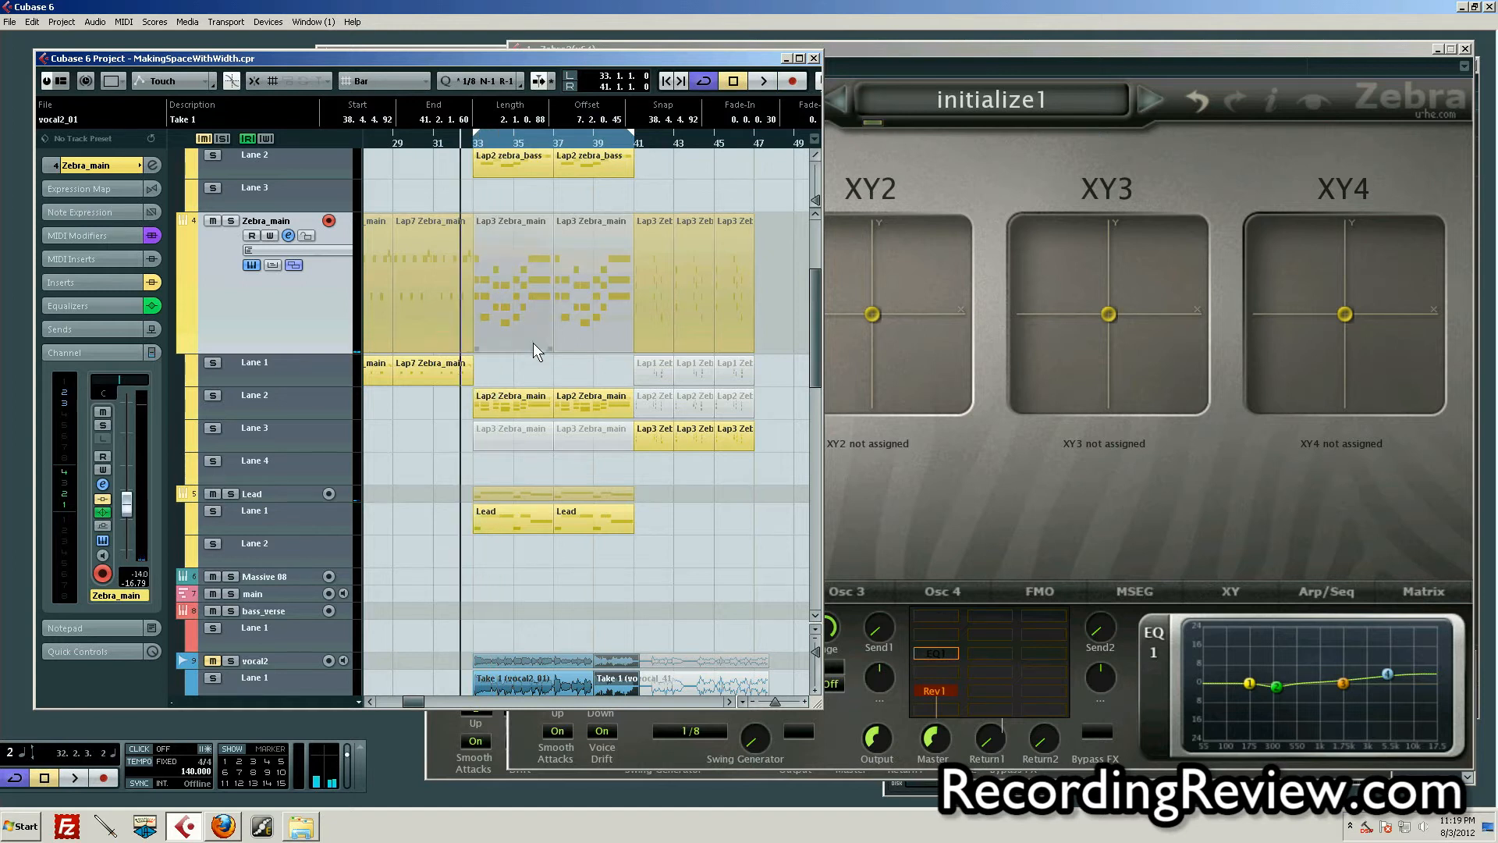
{"action": "key", "text": "space"}
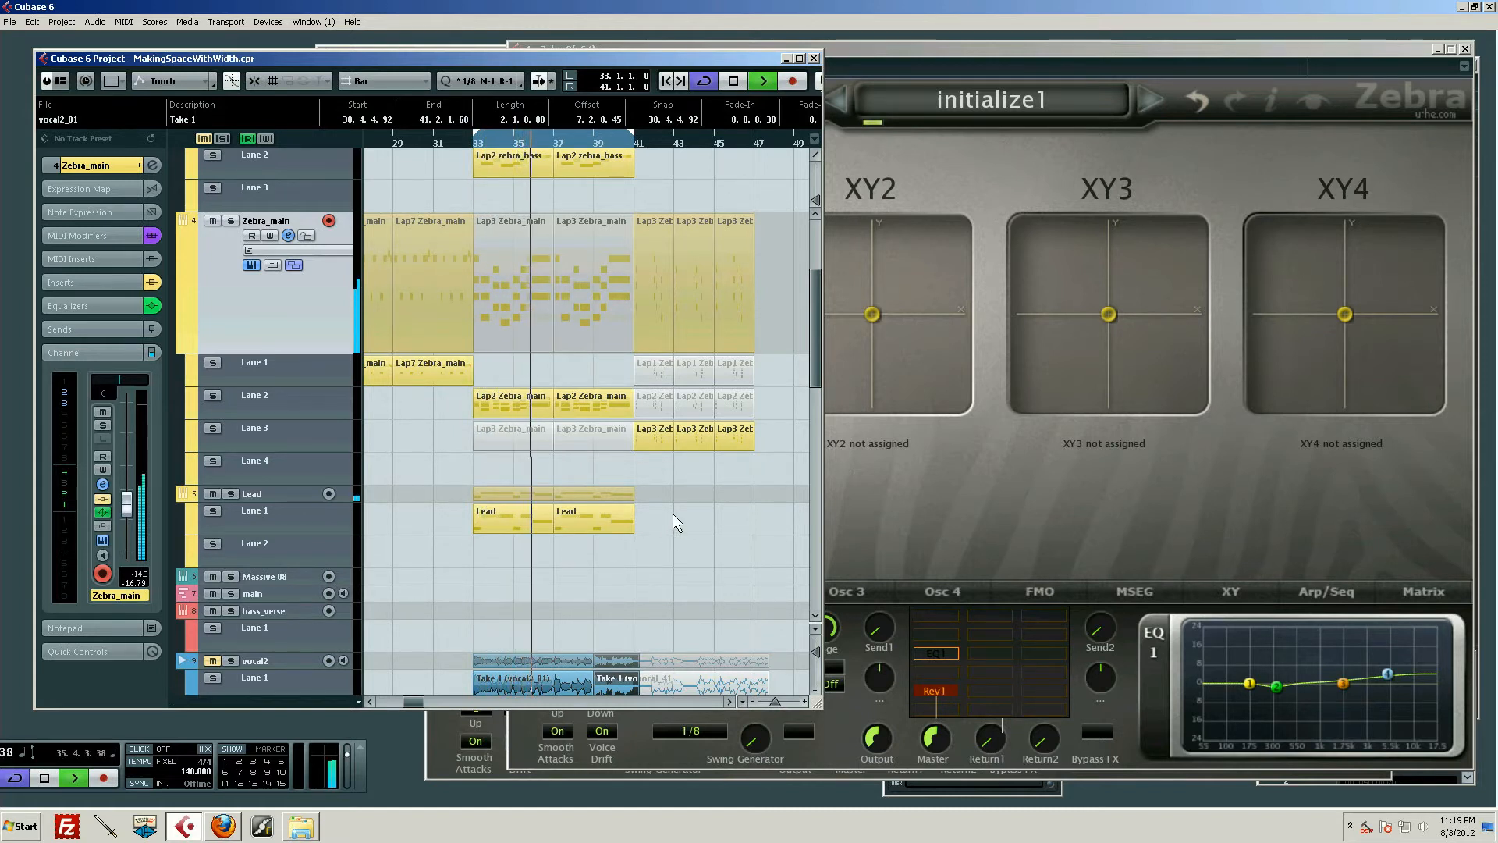
{"action": "key", "text": "space"}
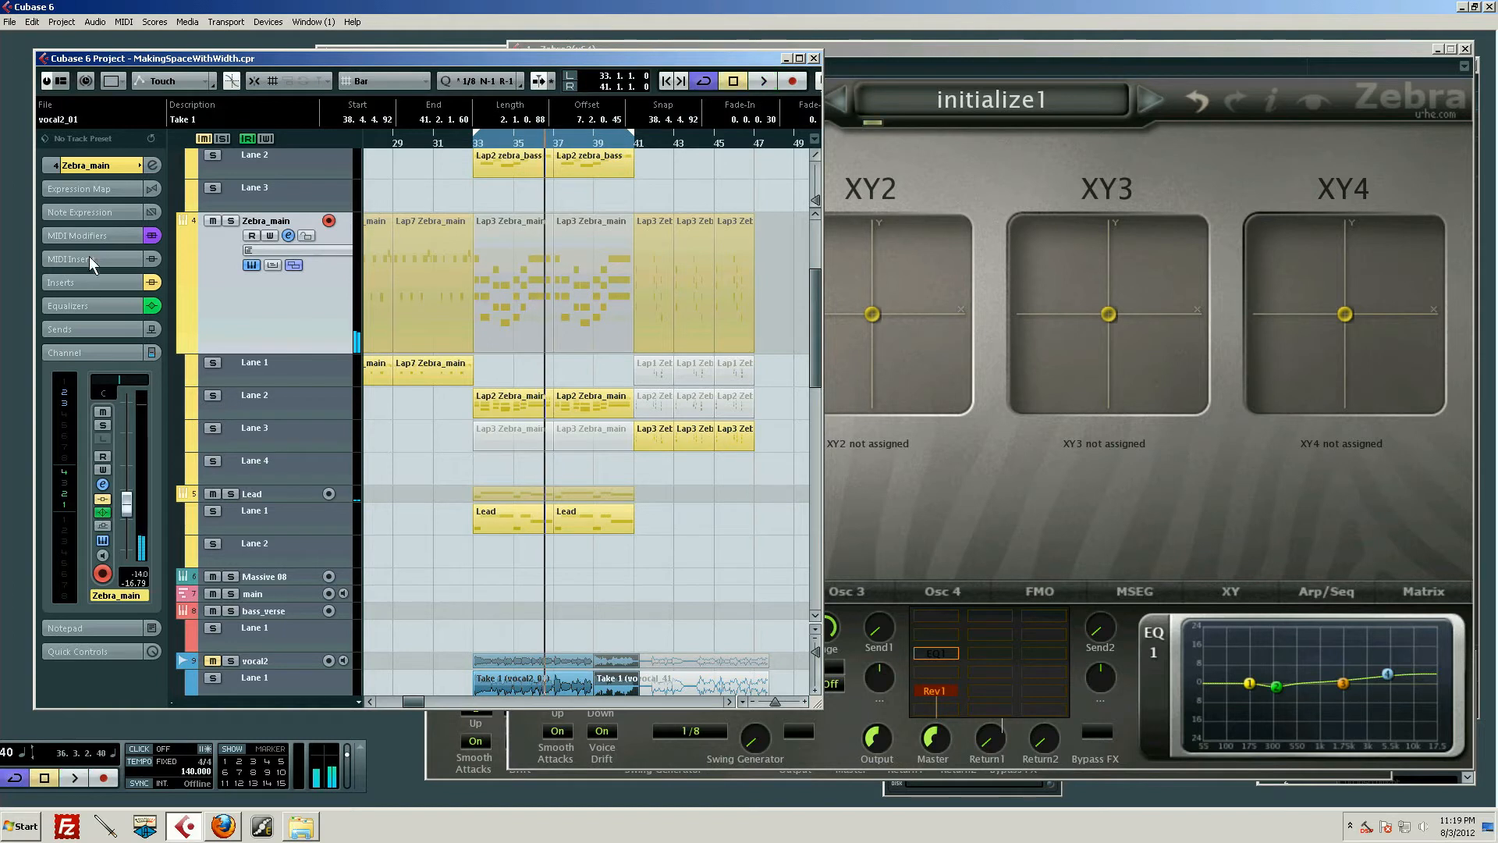
- Solo the Zebra_main track and listen to it from bar 33
{"action": "left_click", "coordinate": [230, 221]}
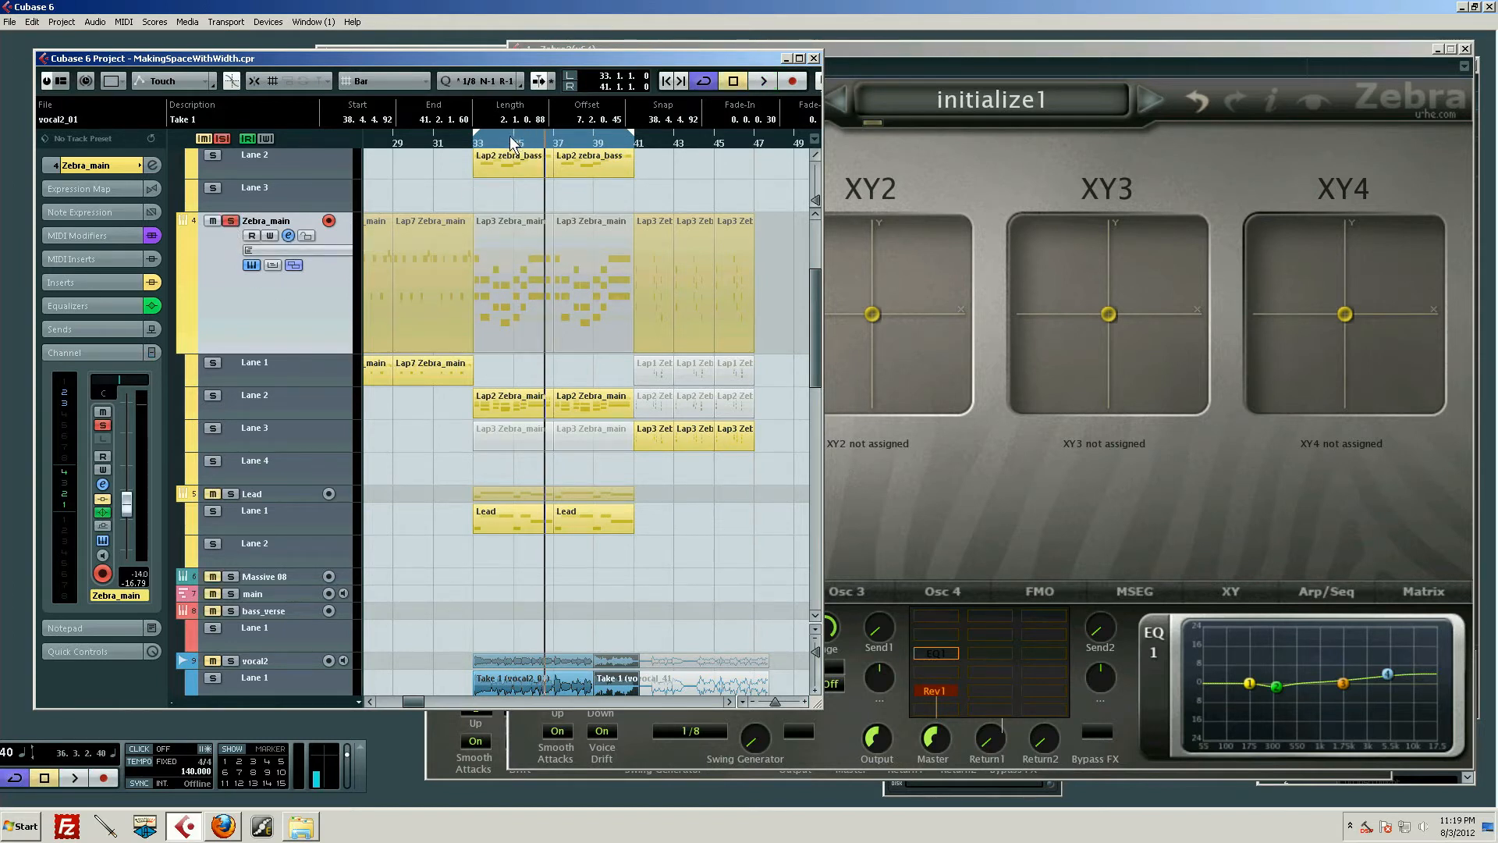
{"action": "left_click_drag", "start_coordinate": [509, 136], "coordinate": [478, 145]}
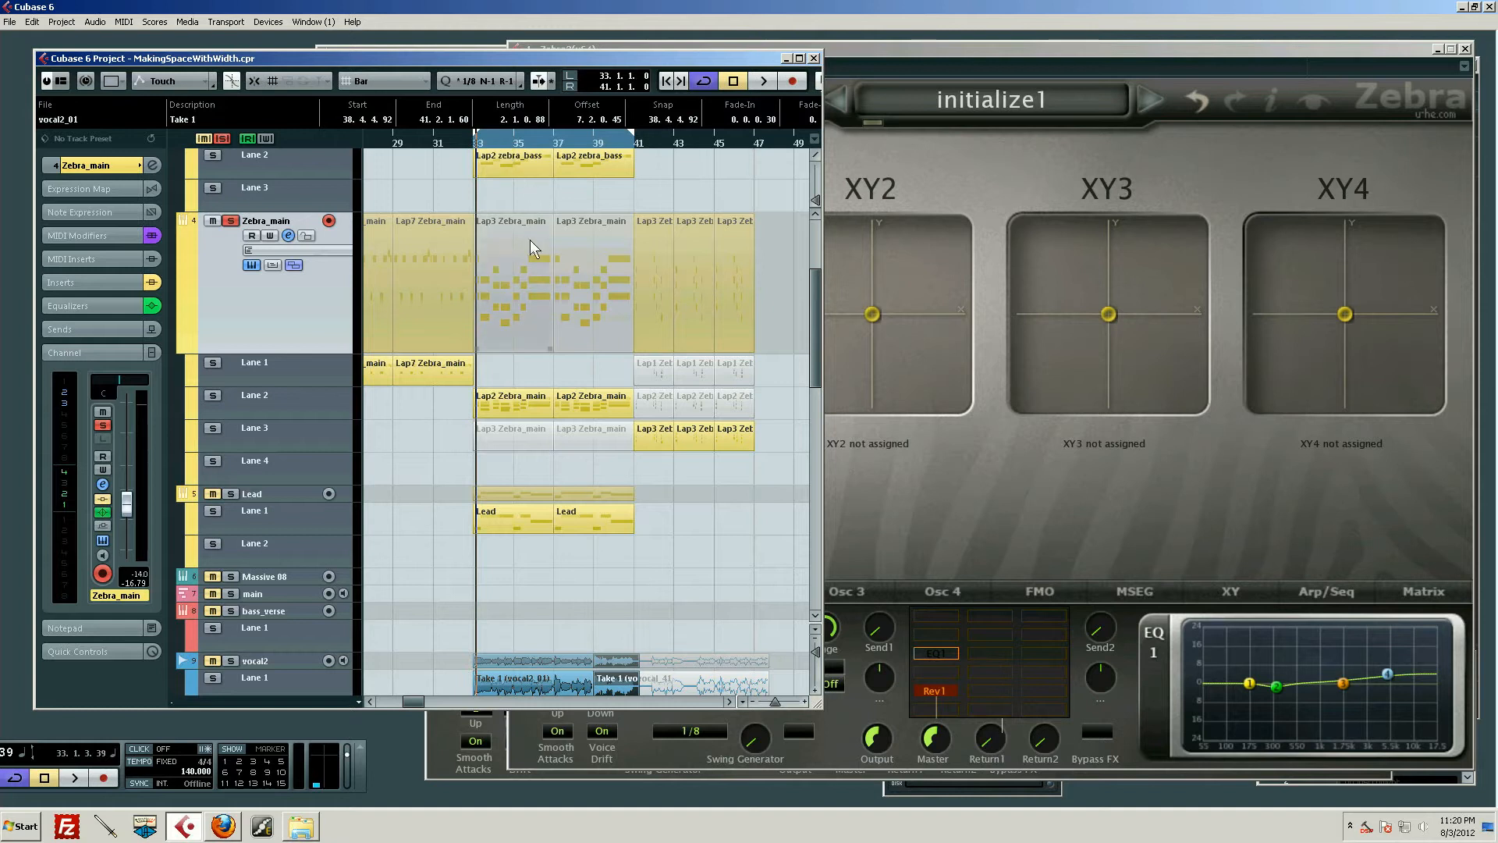
{"action": "key", "text": "space"}
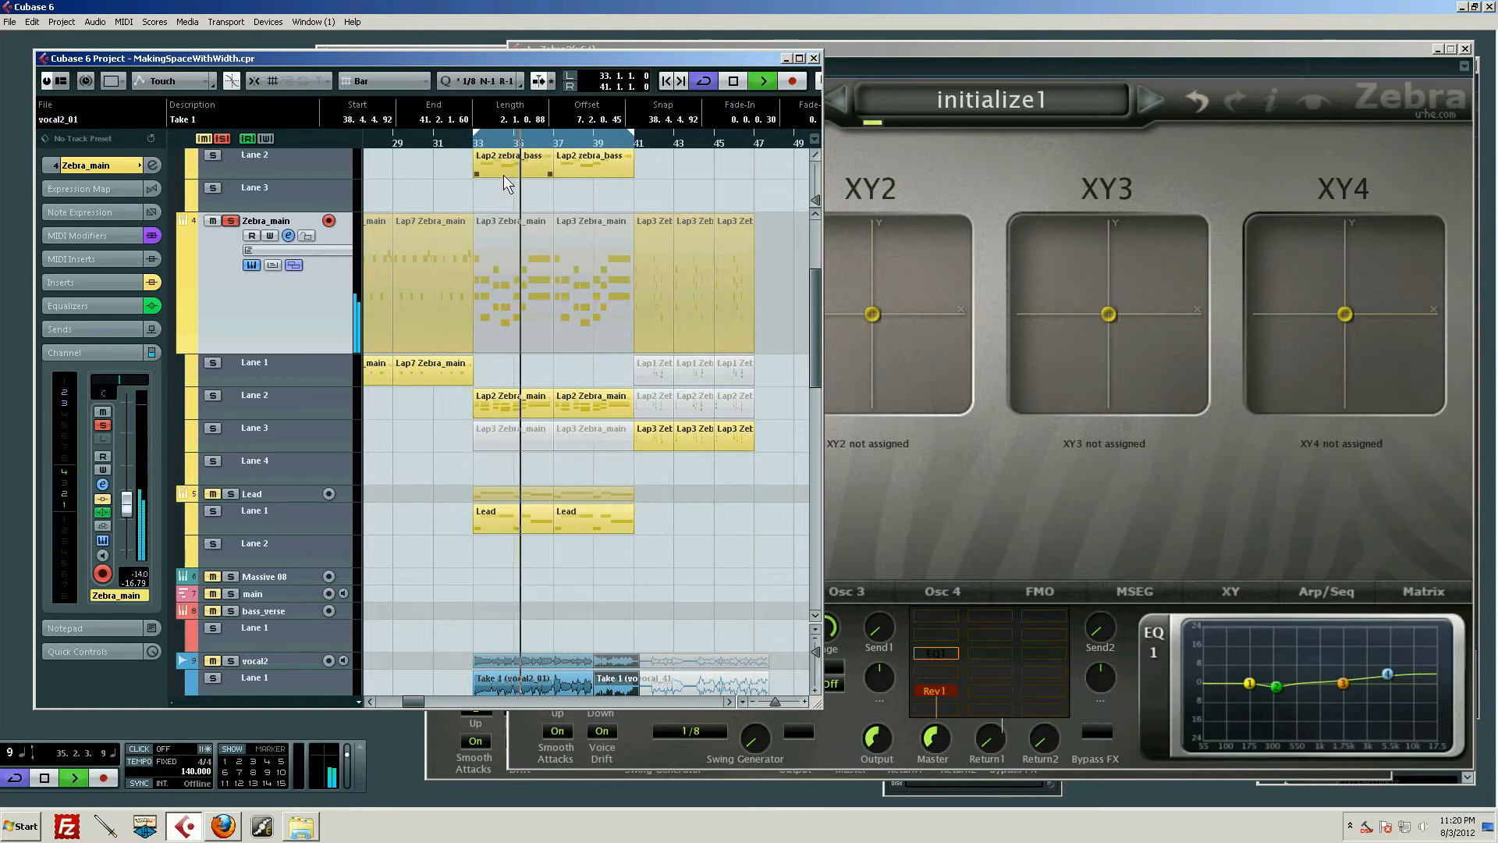
{"action": "key", "text": "space"}
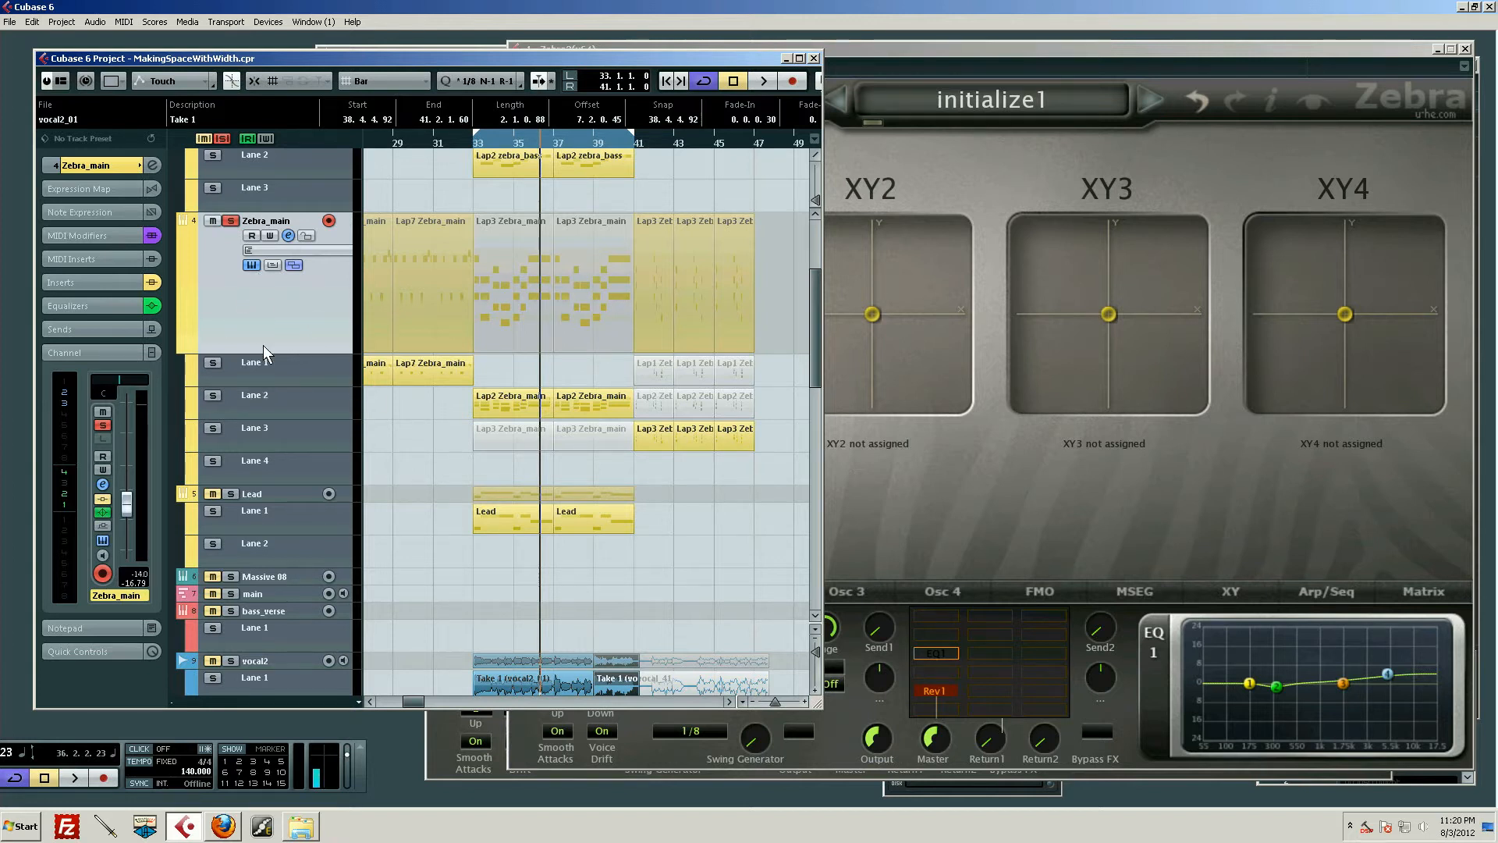
- Take Zebra_main's iZotope Ozone 5 Imager insert out of bypass and open its editor clear of the track list
{"action": "left_click", "coordinate": [89, 284]}
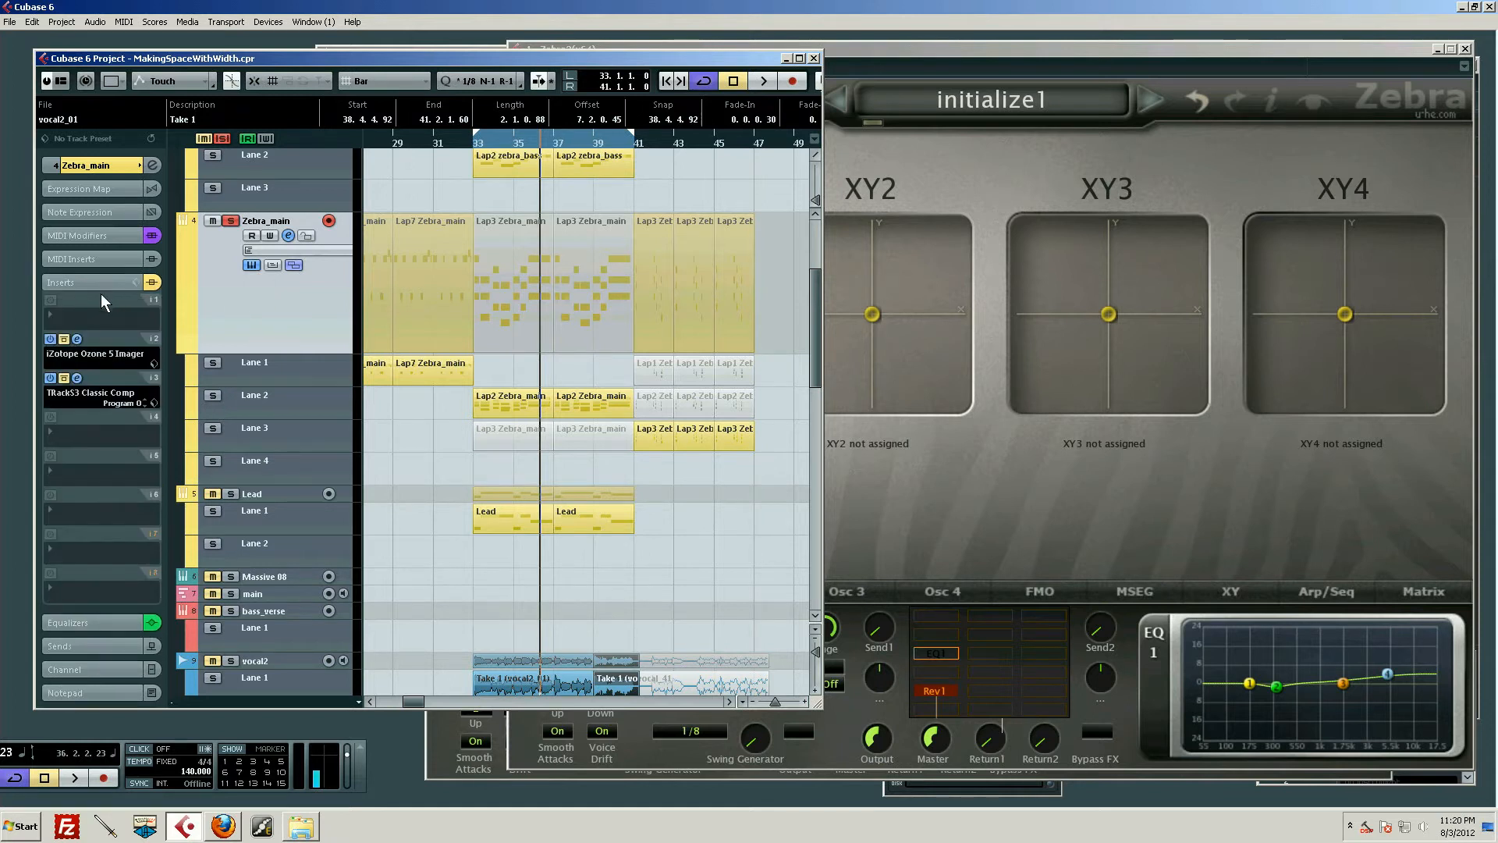
{"action": "left_click", "coordinate": [76, 339]}
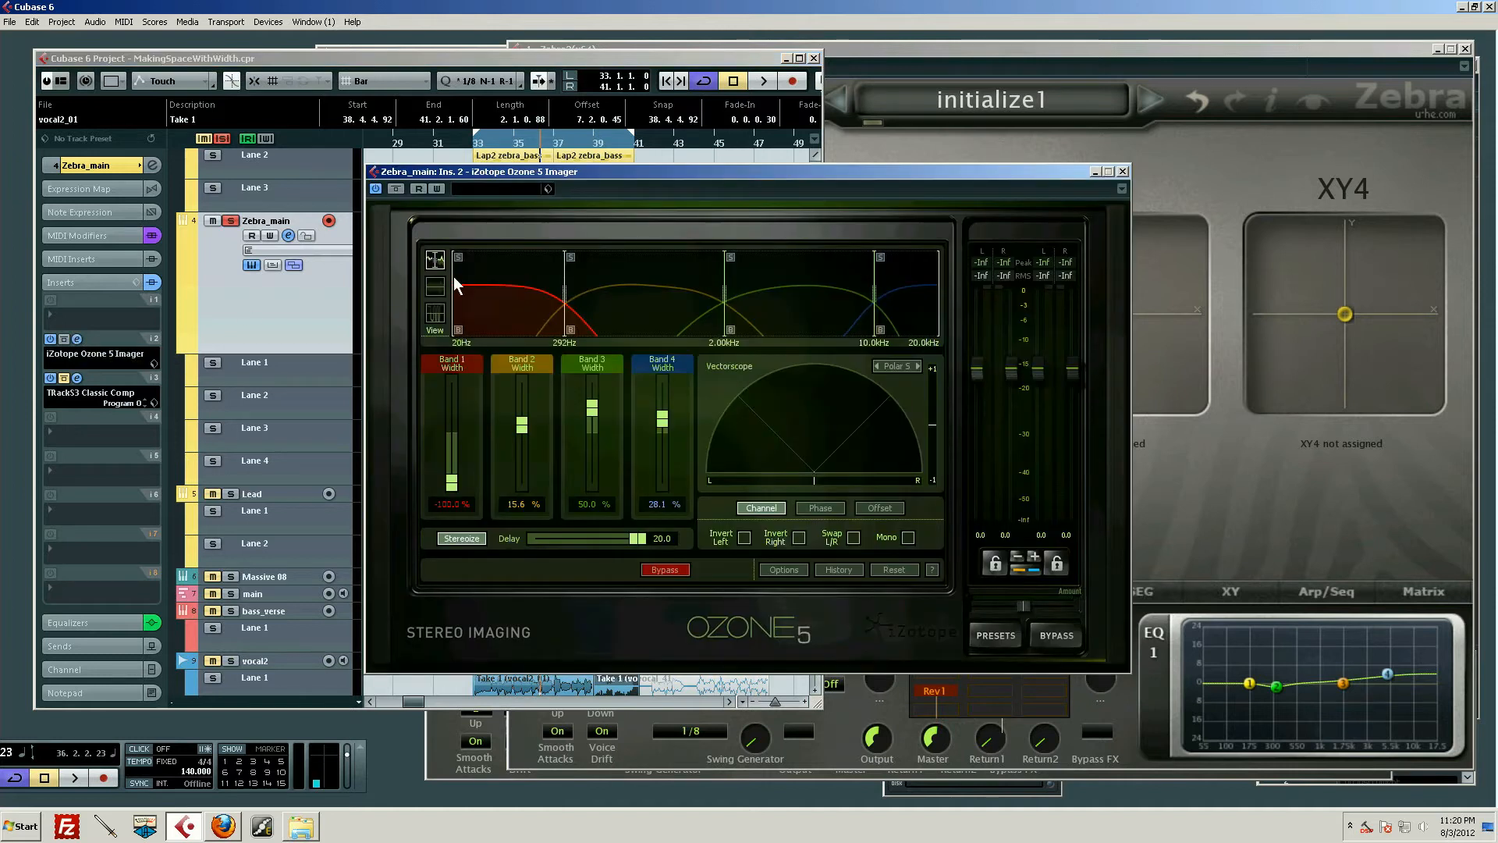
{"action": "left_click_drag", "start_coordinate": [648, 172], "coordinate": [933, 75]}
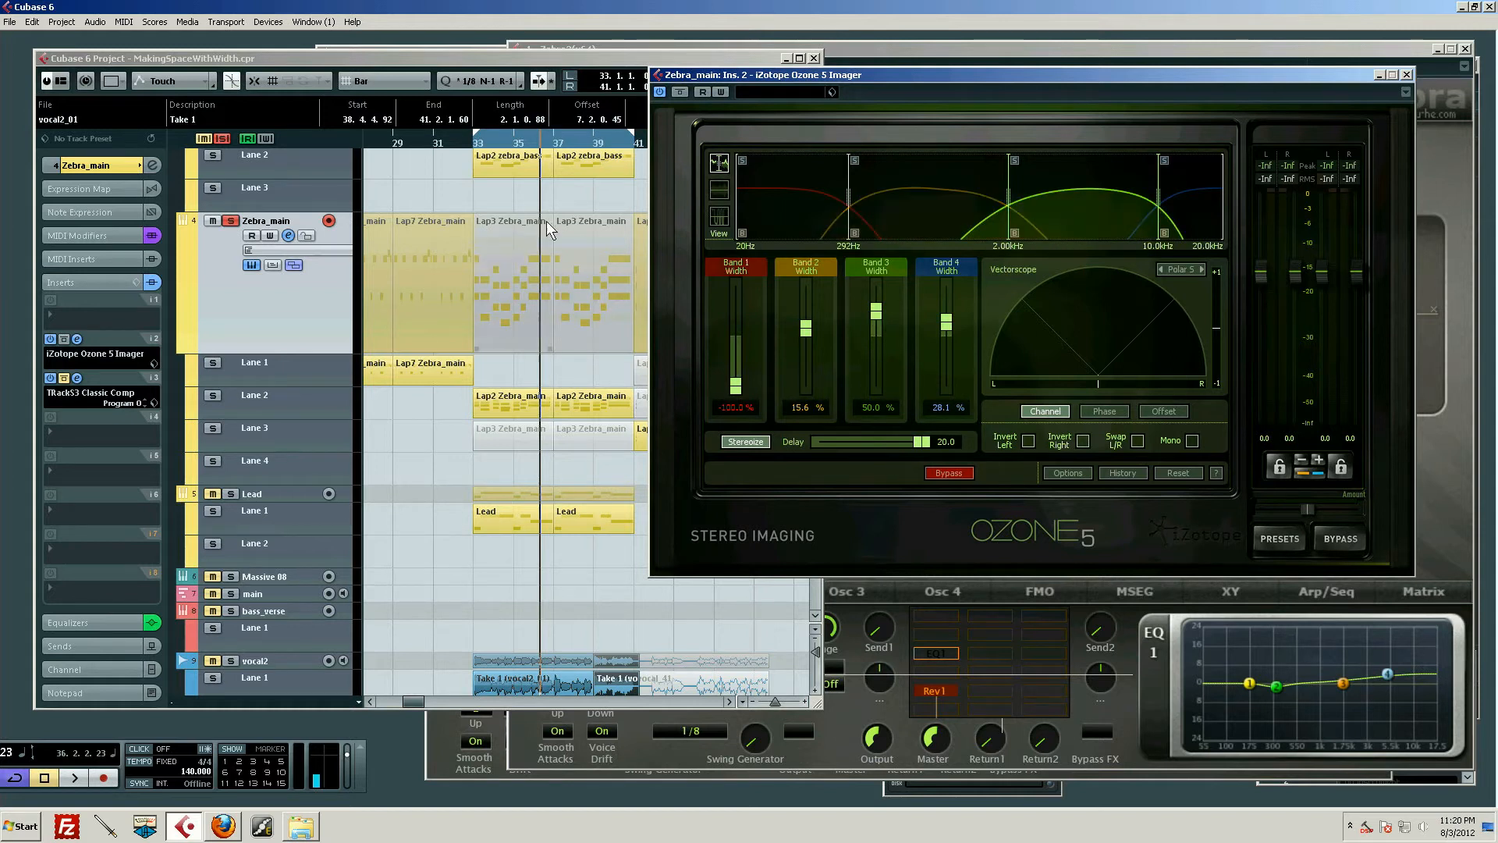
- Play the soloed Zebra_main from bar 33 and compare its sound with the Ozone 5 Imager bypassed and active
{"action": "left_click", "coordinate": [479, 145]}
{"action": "key", "text": "space"}
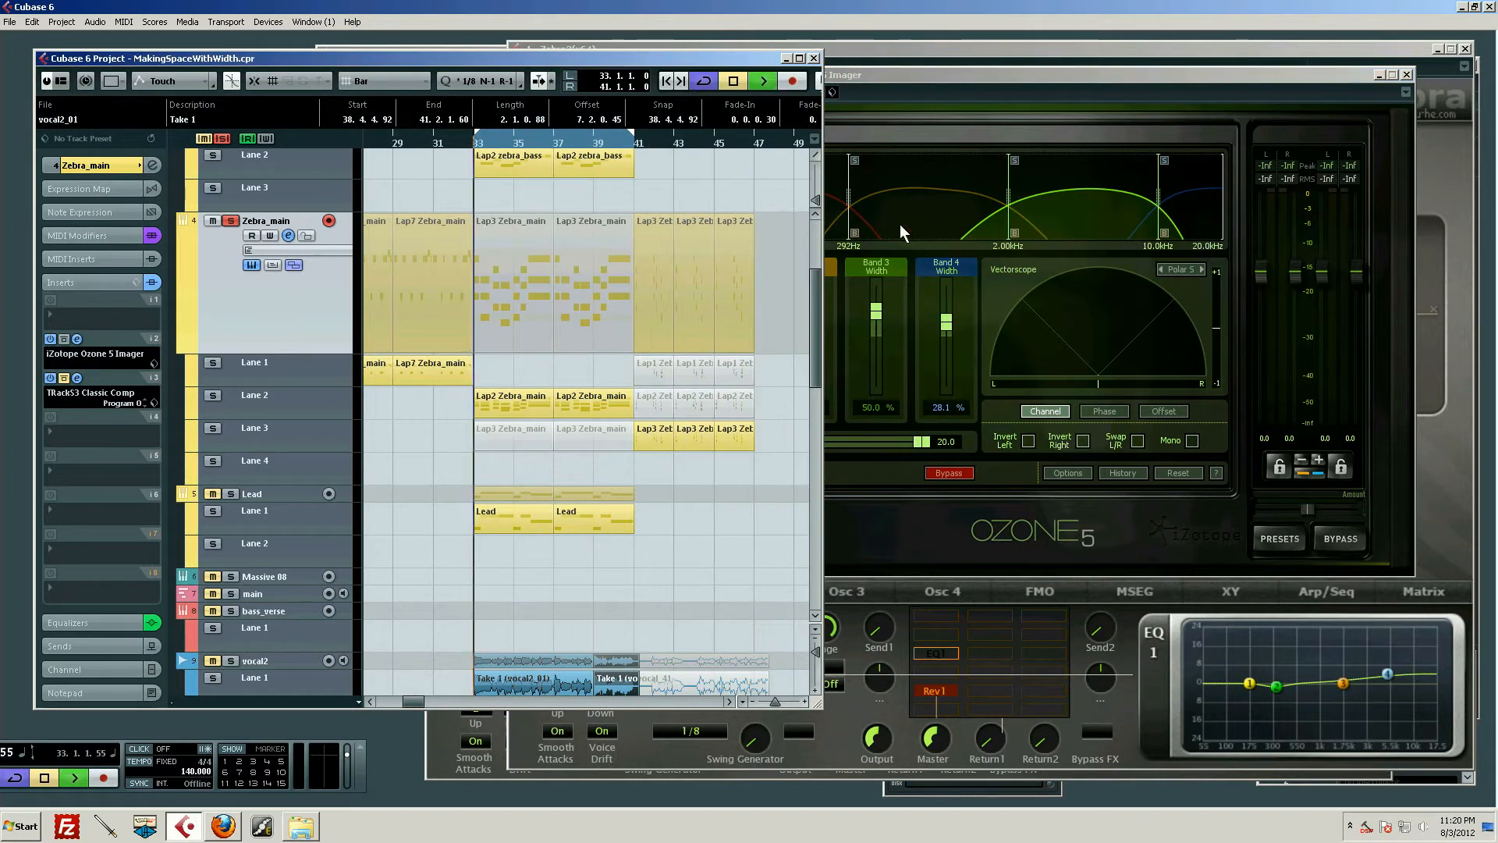
{"action": "left_click", "coordinate": [981, 285]}
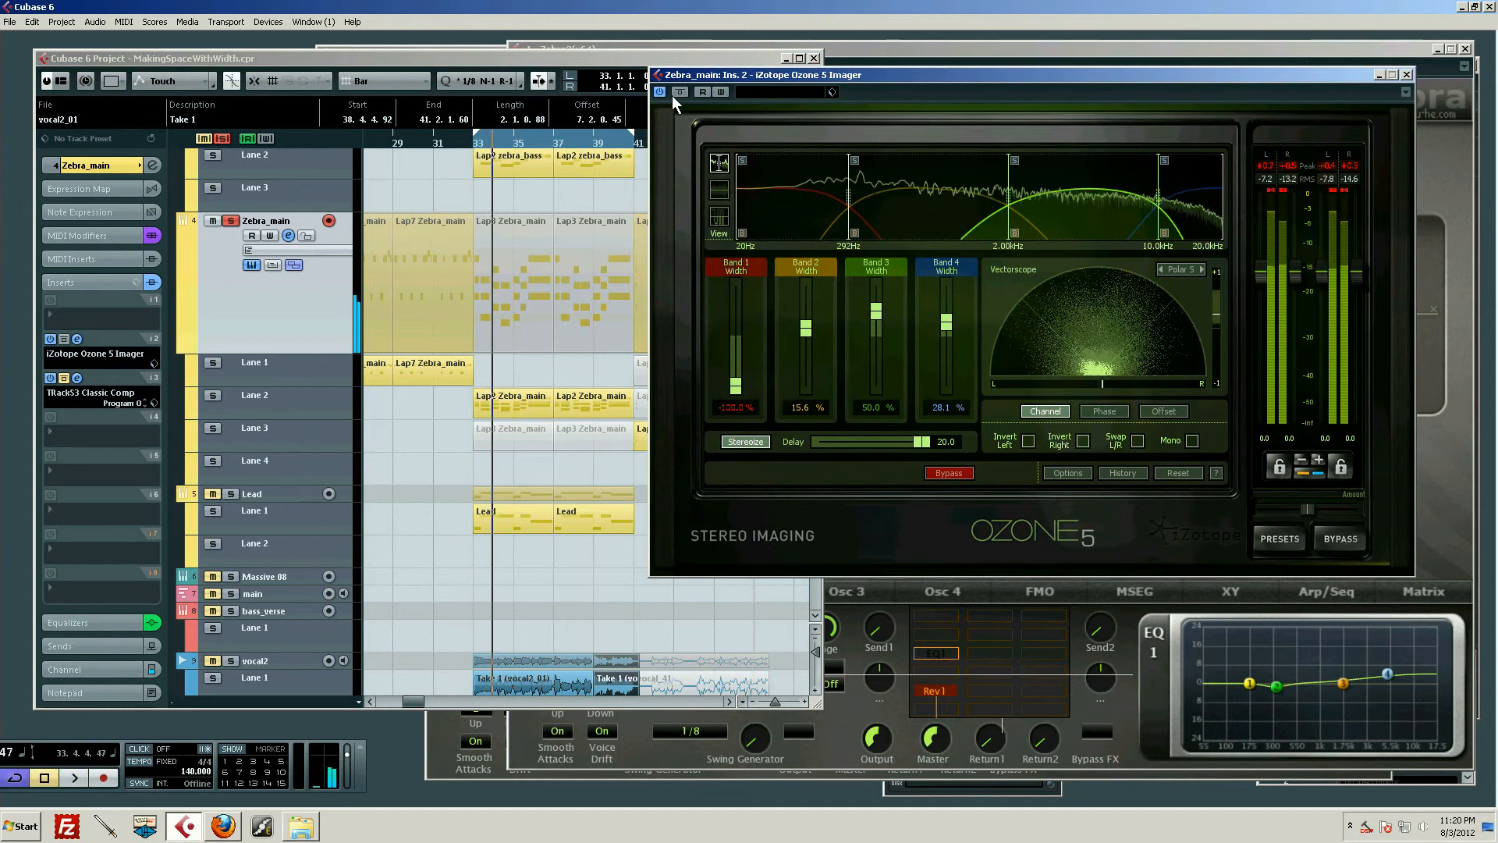
{"action": "left_click", "coordinate": [676, 93]}
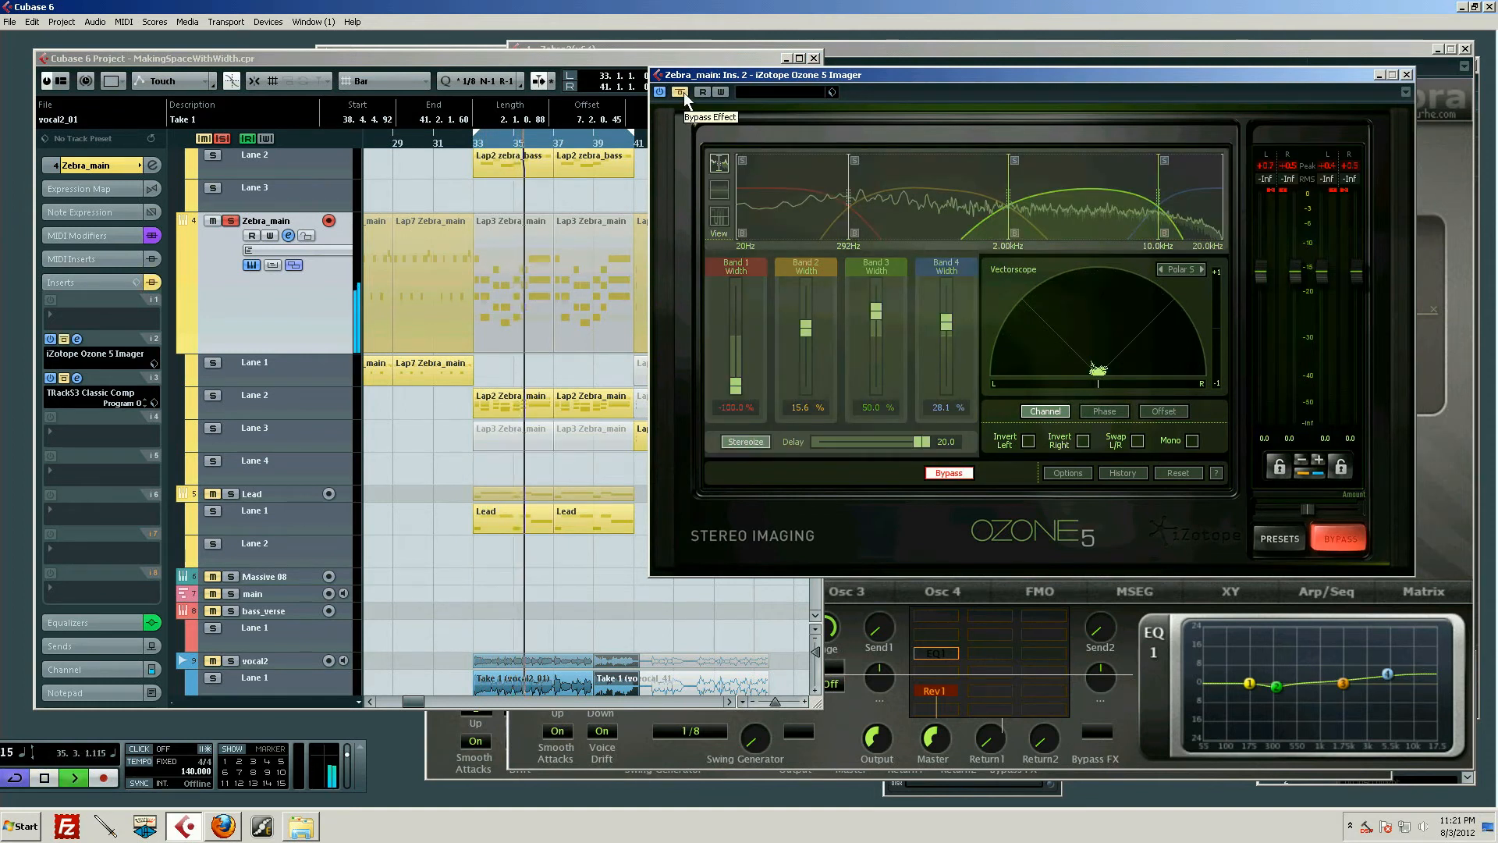
{"action": "left_click", "coordinate": [681, 92]}
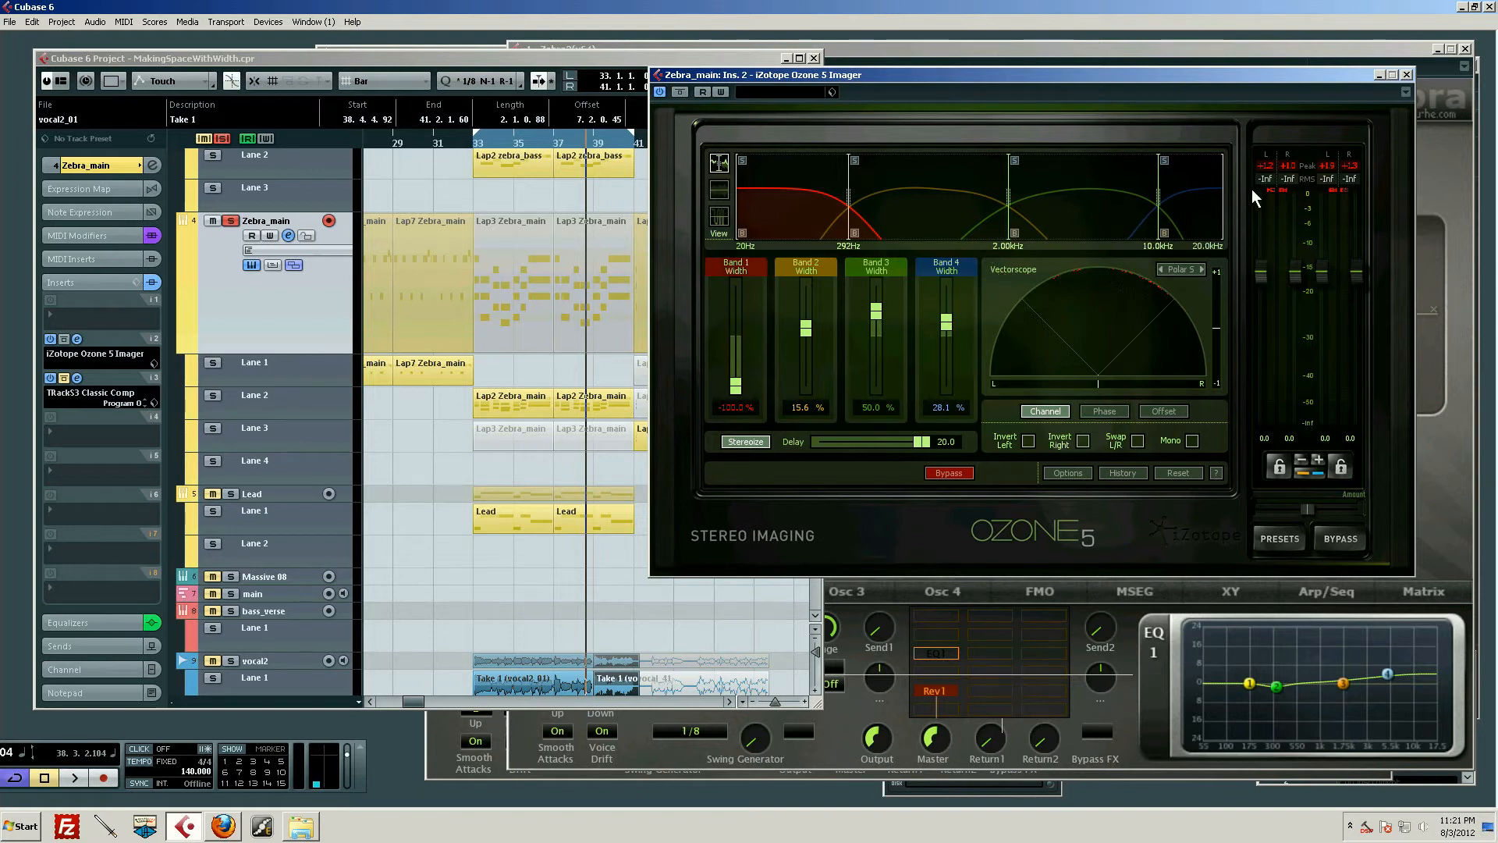
- Clear the solo and compare the full mix with Zebra_main's Ozone 5 Imager bypassed and active
{"action": "left_click", "coordinate": [231, 325]}
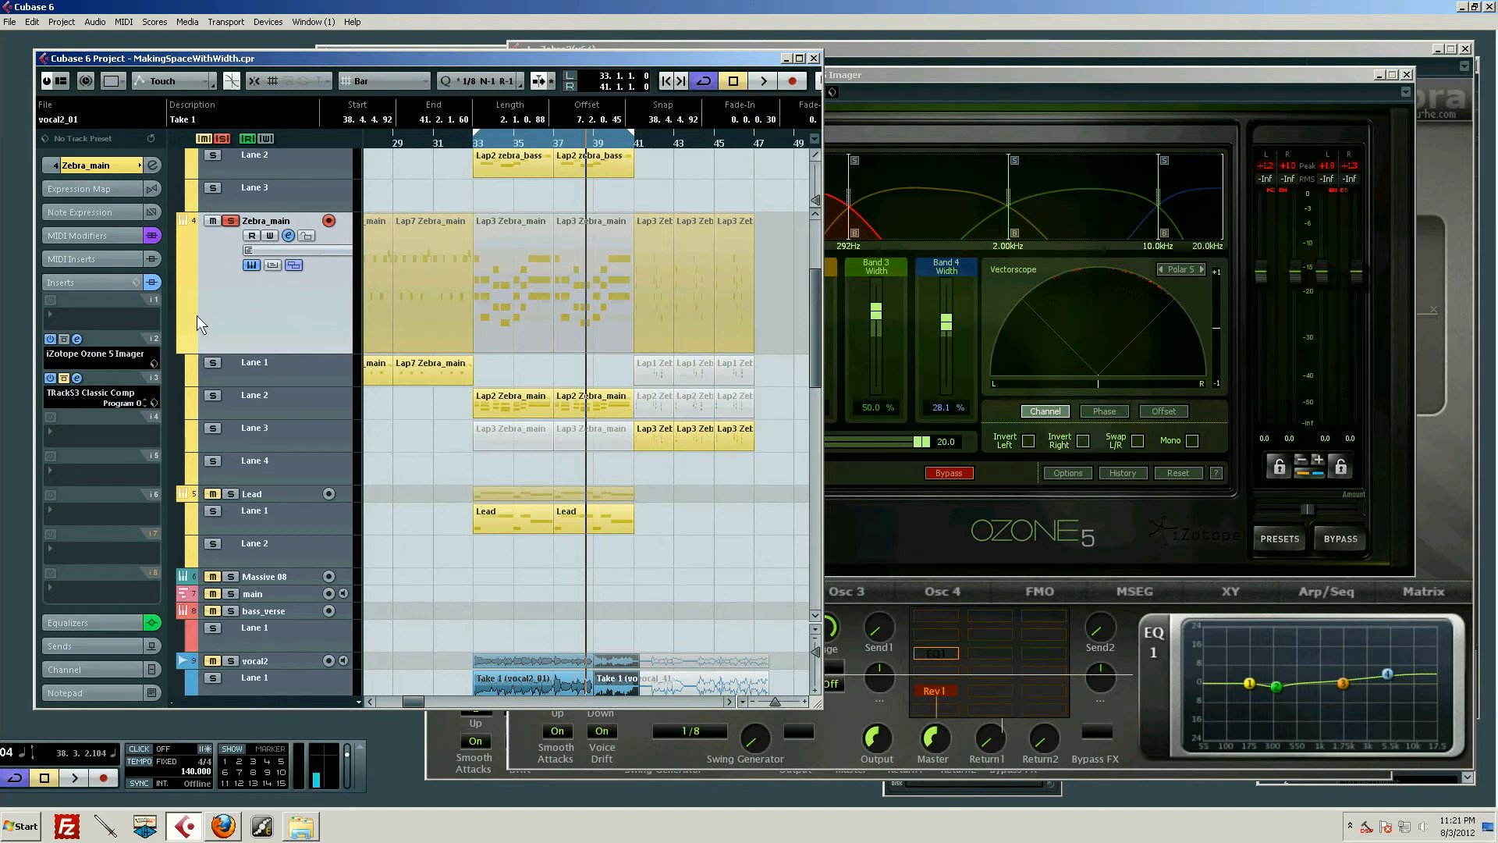
{"action": "left_click", "coordinate": [224, 140]}
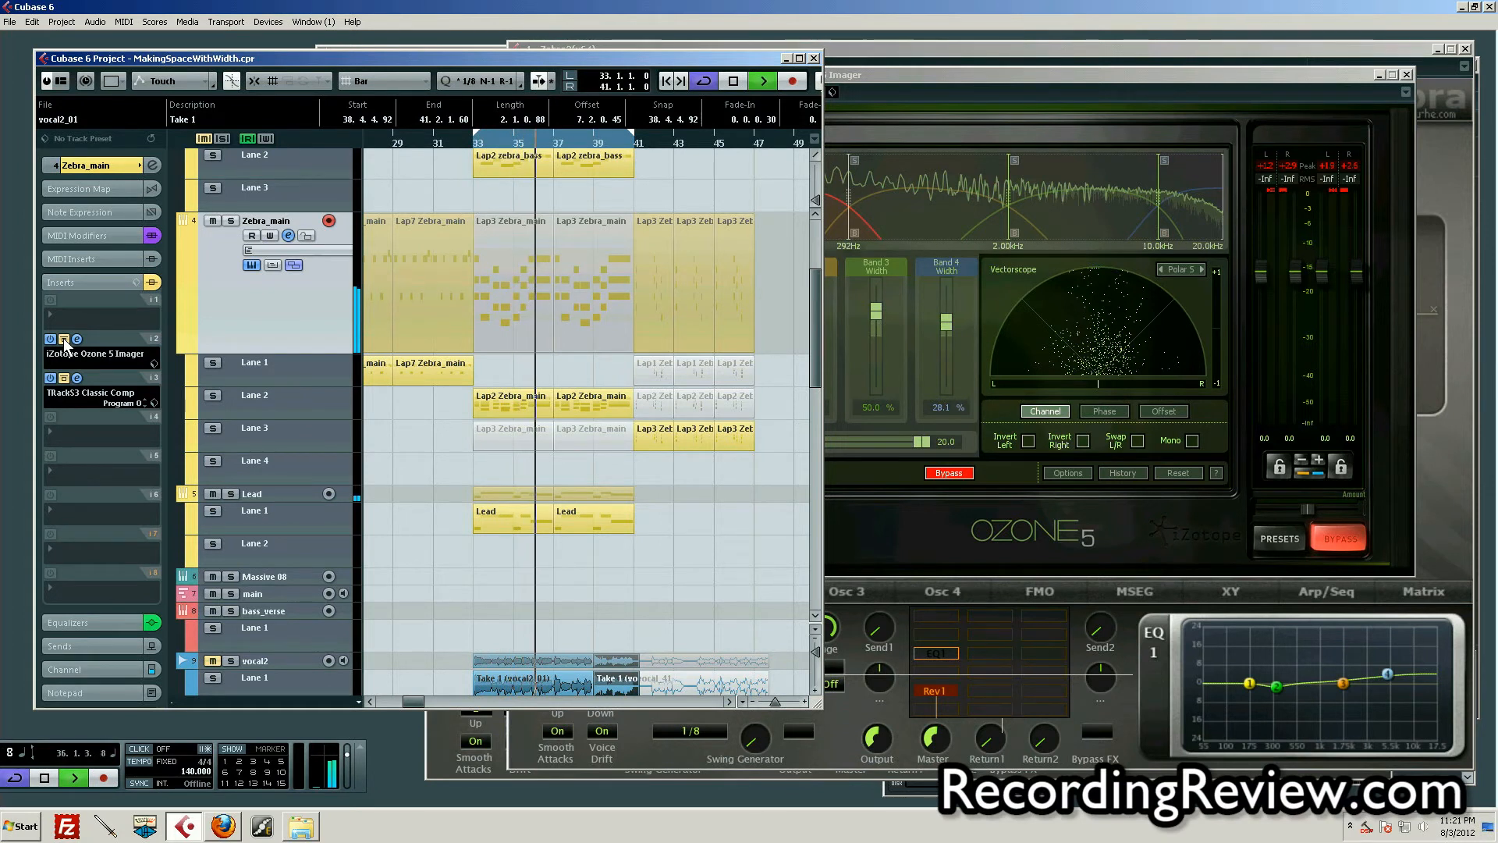
{"action": "left_click", "coordinate": [64, 340]}
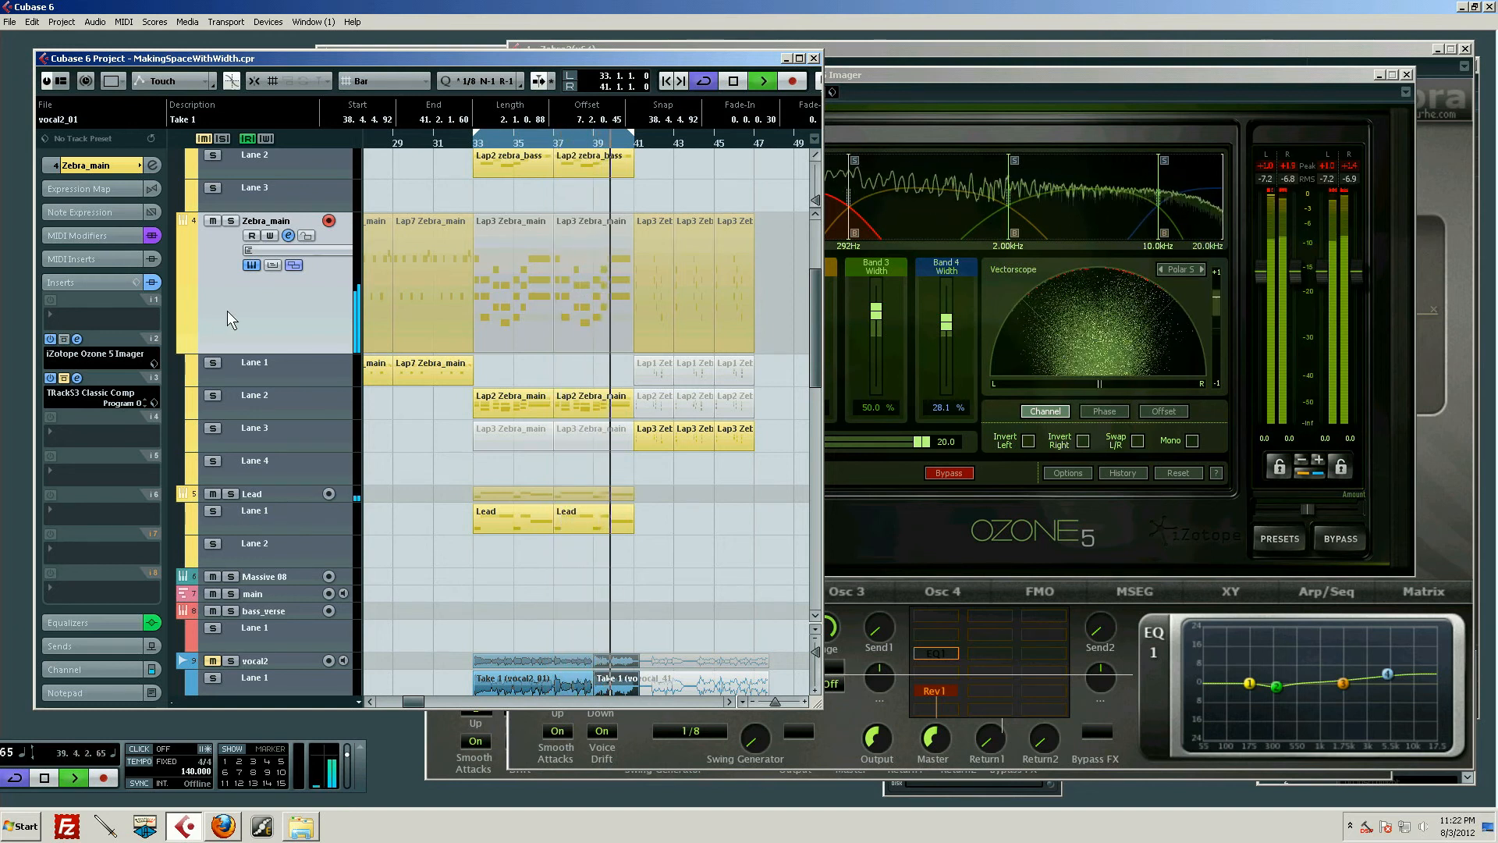
{"action": "key", "text": "space"}
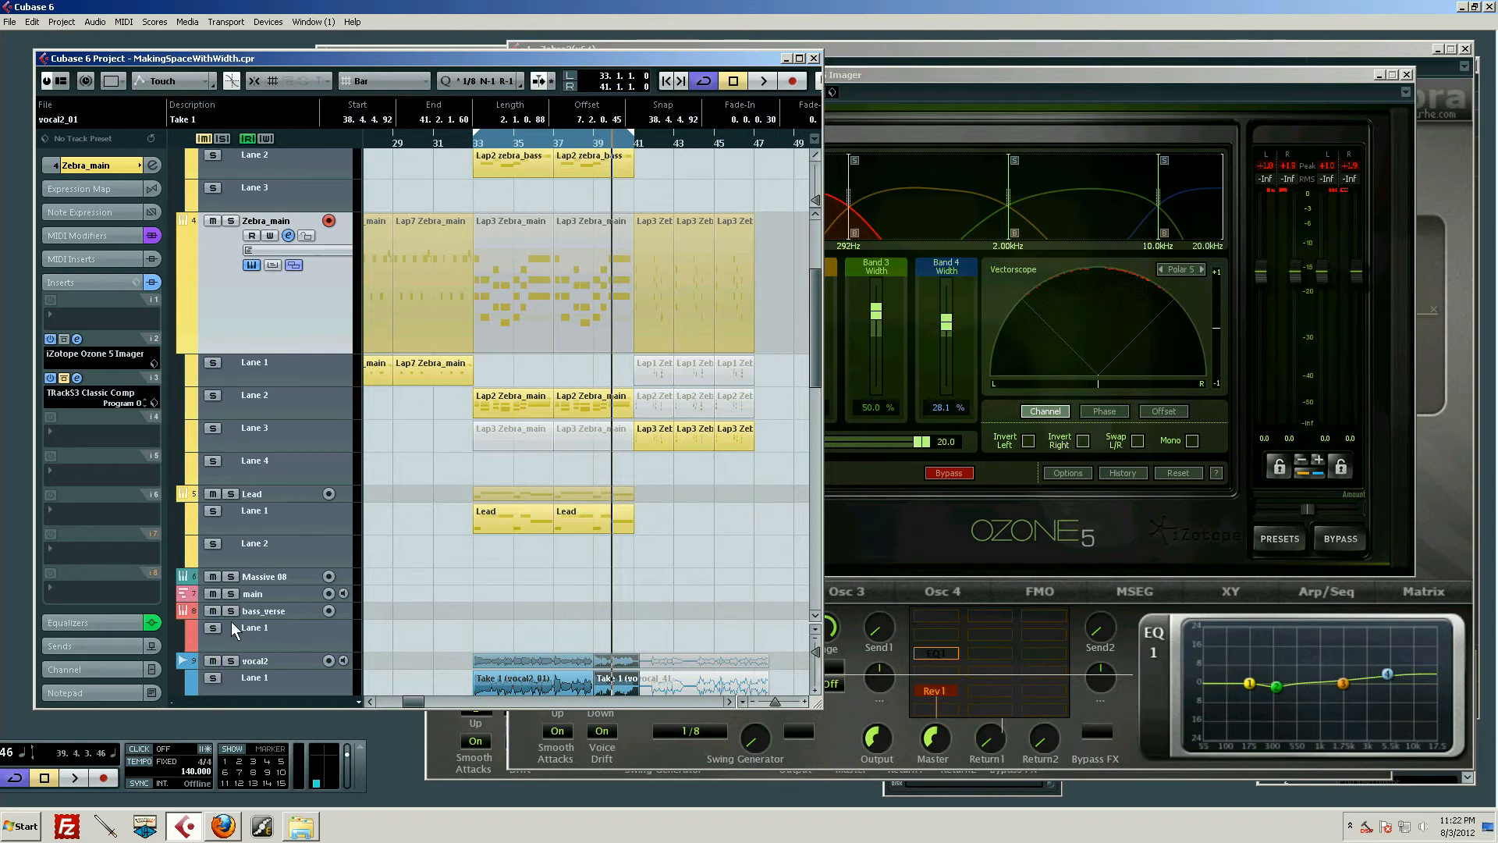
- Take Zebra_main's TRackS3 Classic Comp insert out of bypass and open its editor
{"action": "left_click", "coordinate": [1281, 139]}
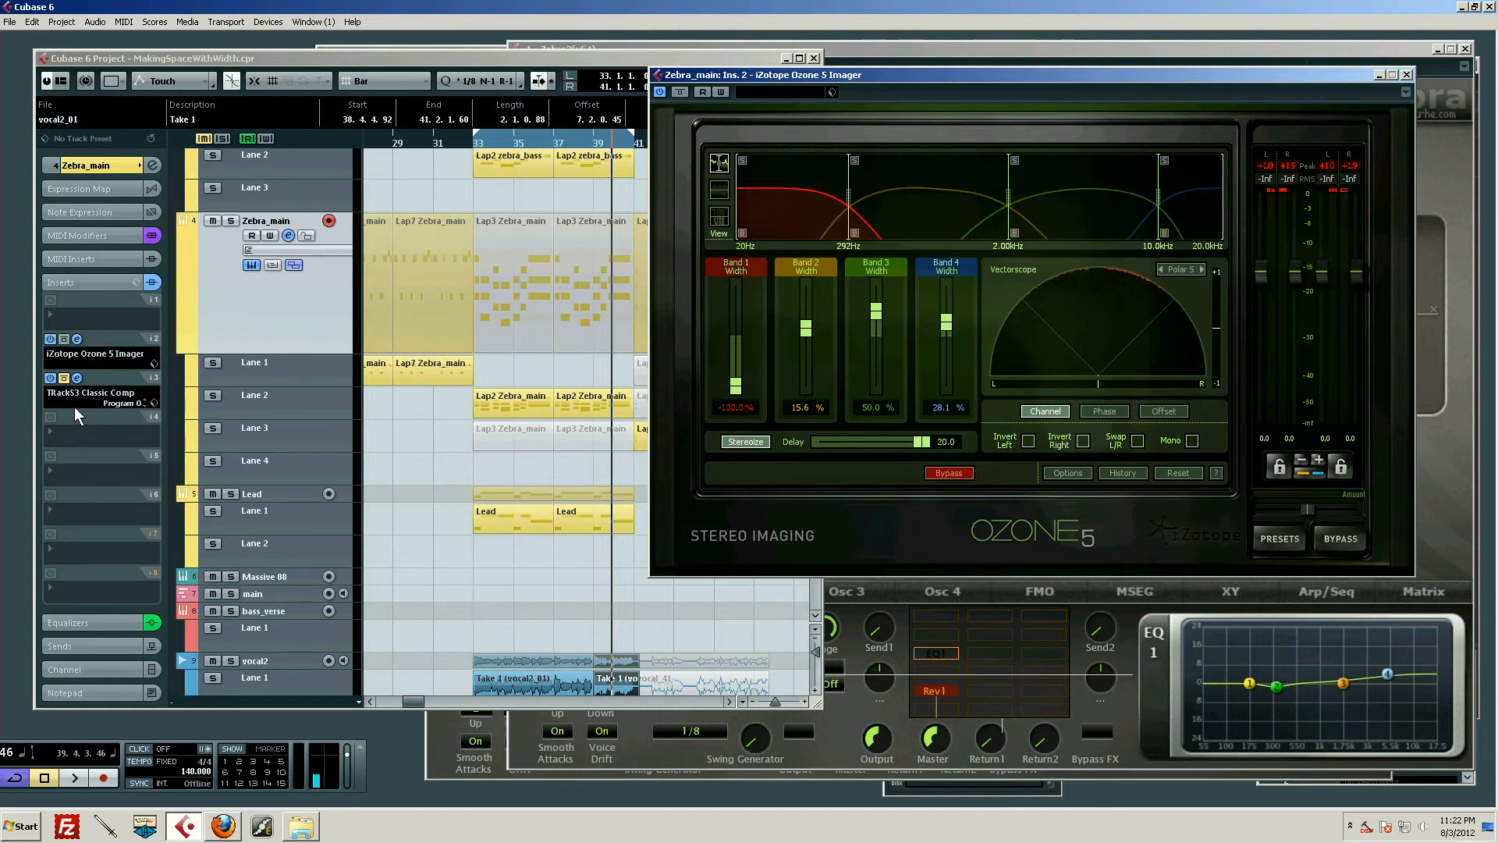
{"action": "left_click", "coordinate": [63, 376]}
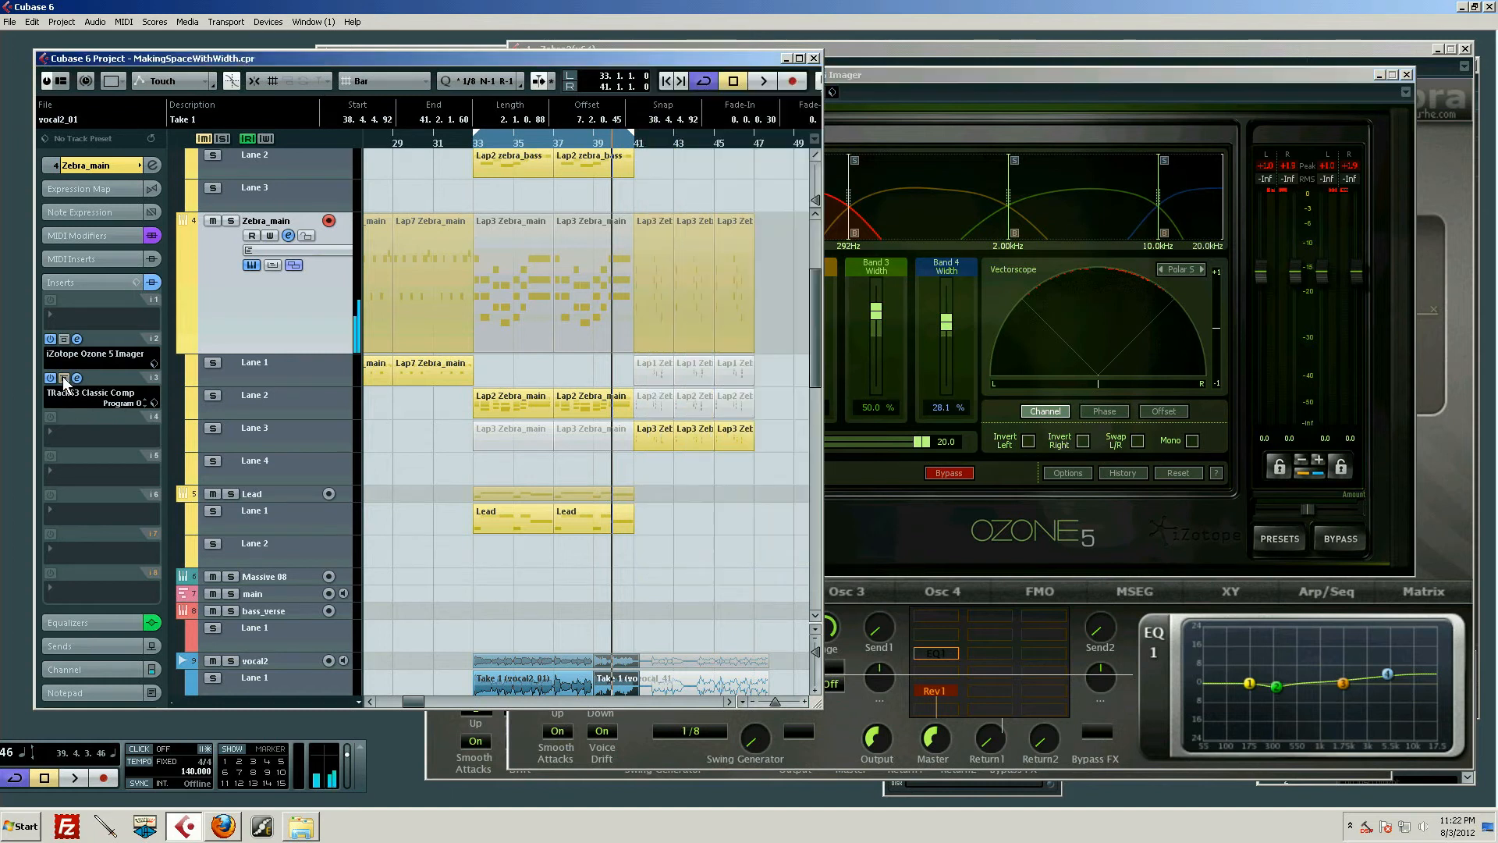
{"action": "left_click", "coordinate": [77, 378]}
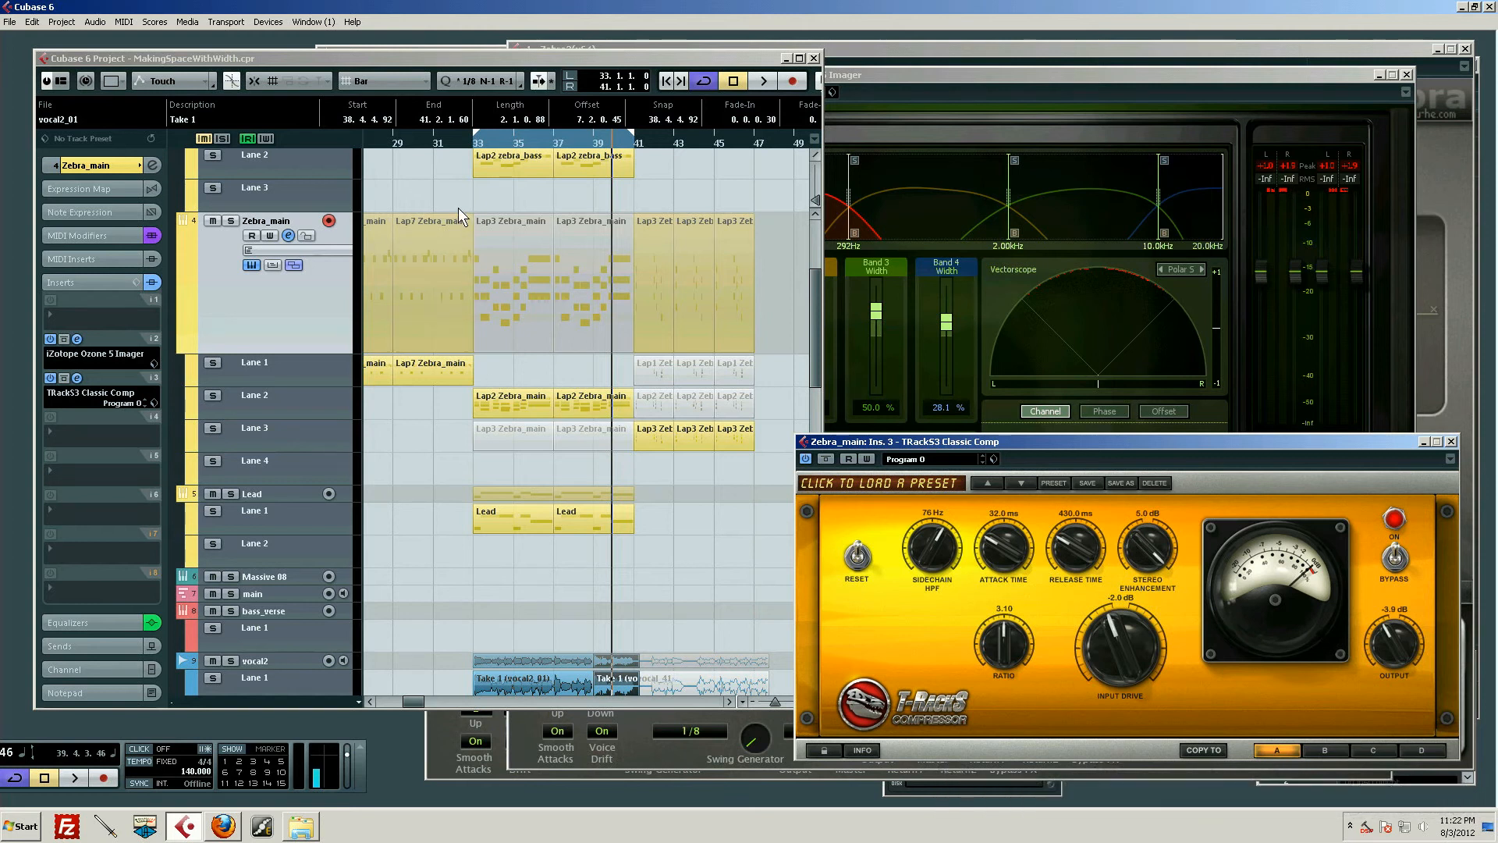
- Play the full mix from bar 33 with the Imager and Classic Comp both active on Zebra_main
{"action": "left_click", "coordinate": [471, 143]}
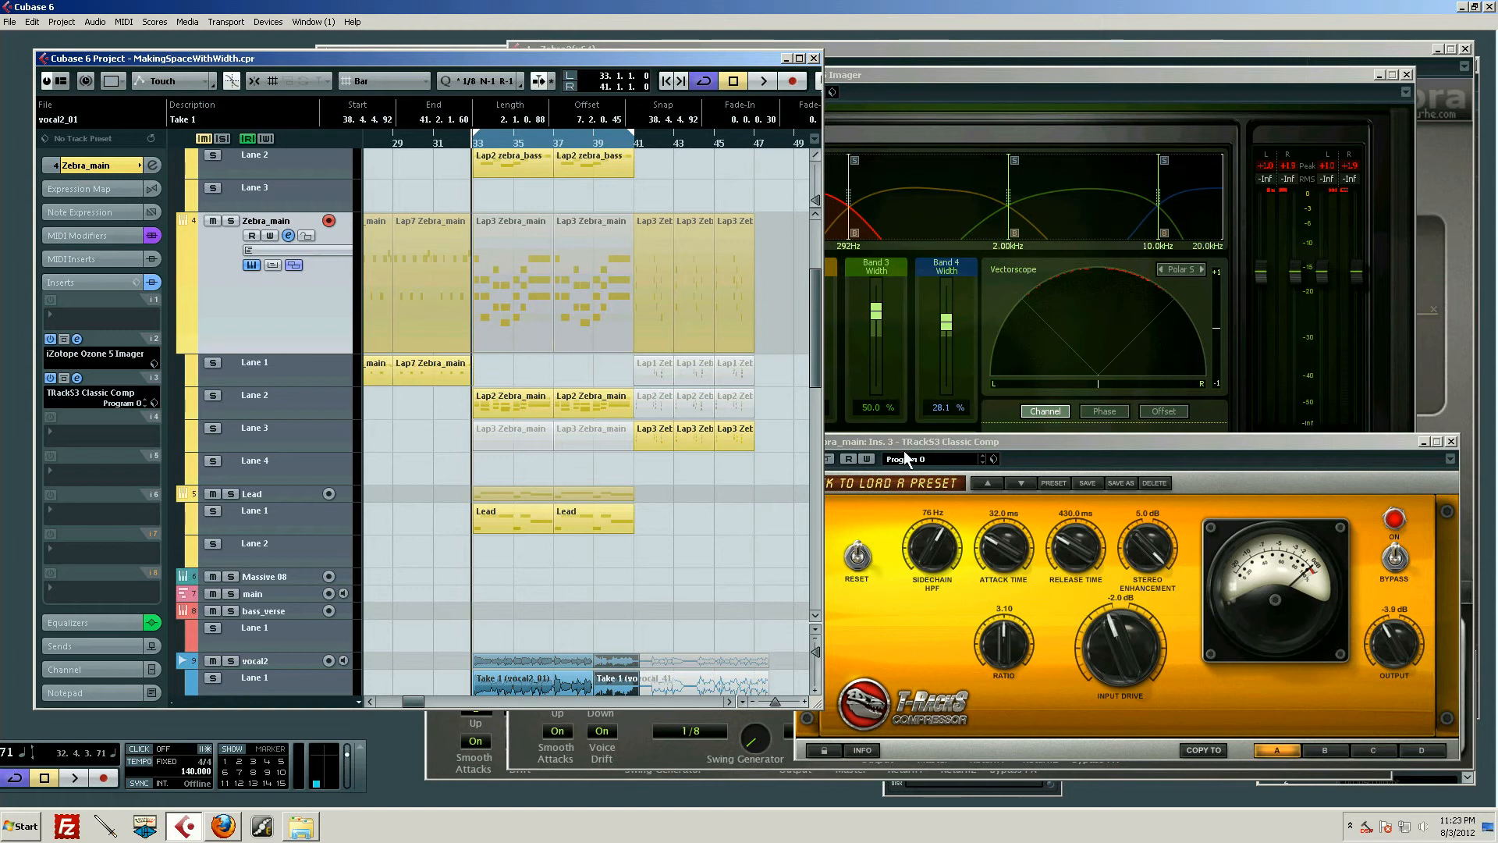
{"action": "left_click", "coordinate": [853, 472]}
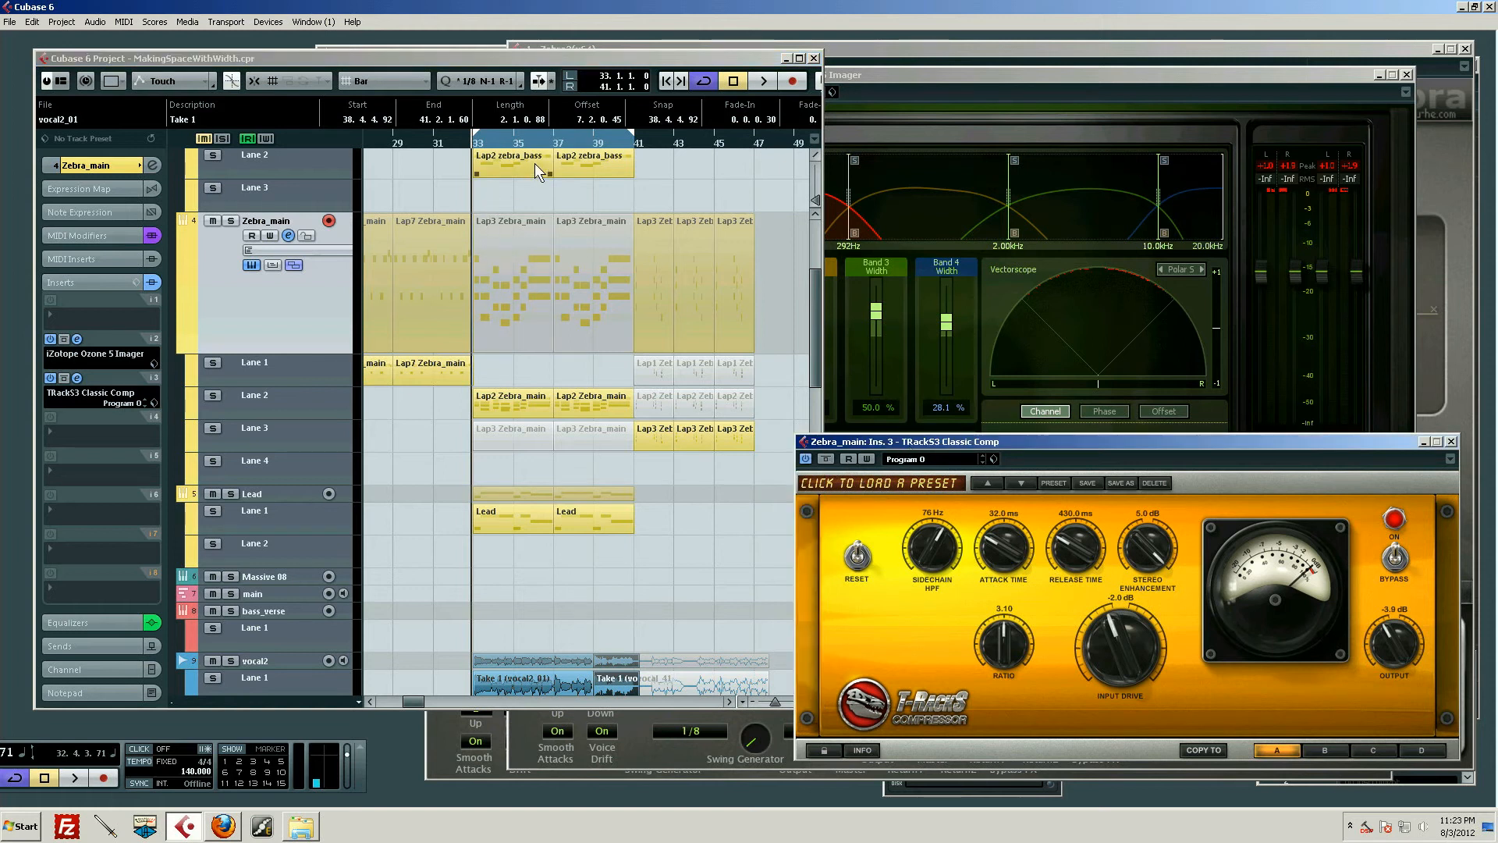
{"action": "key", "text": "space"}
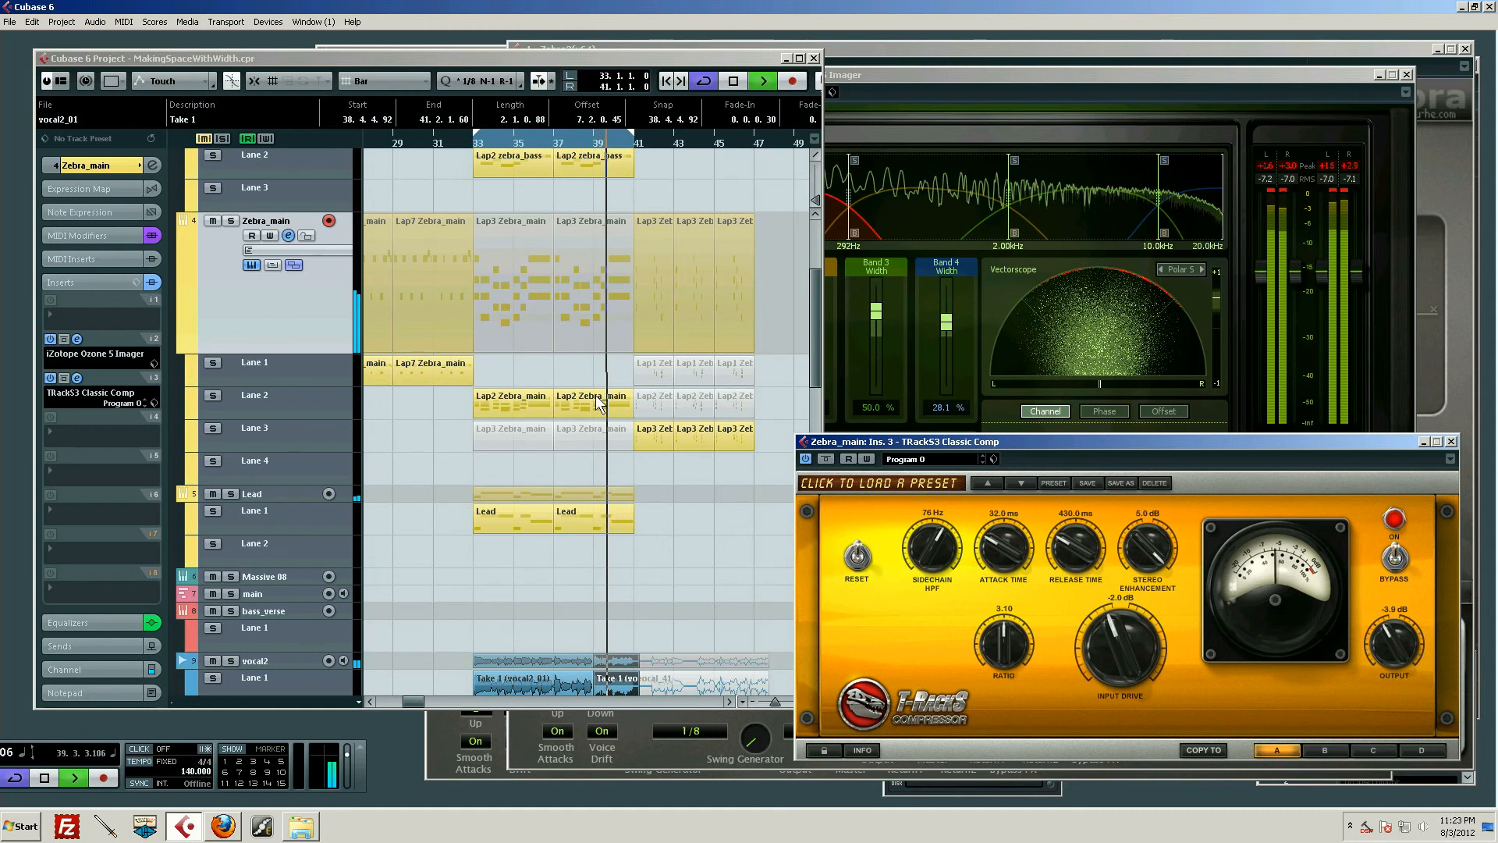
{"action": "left_click", "coordinate": [259, 320]}
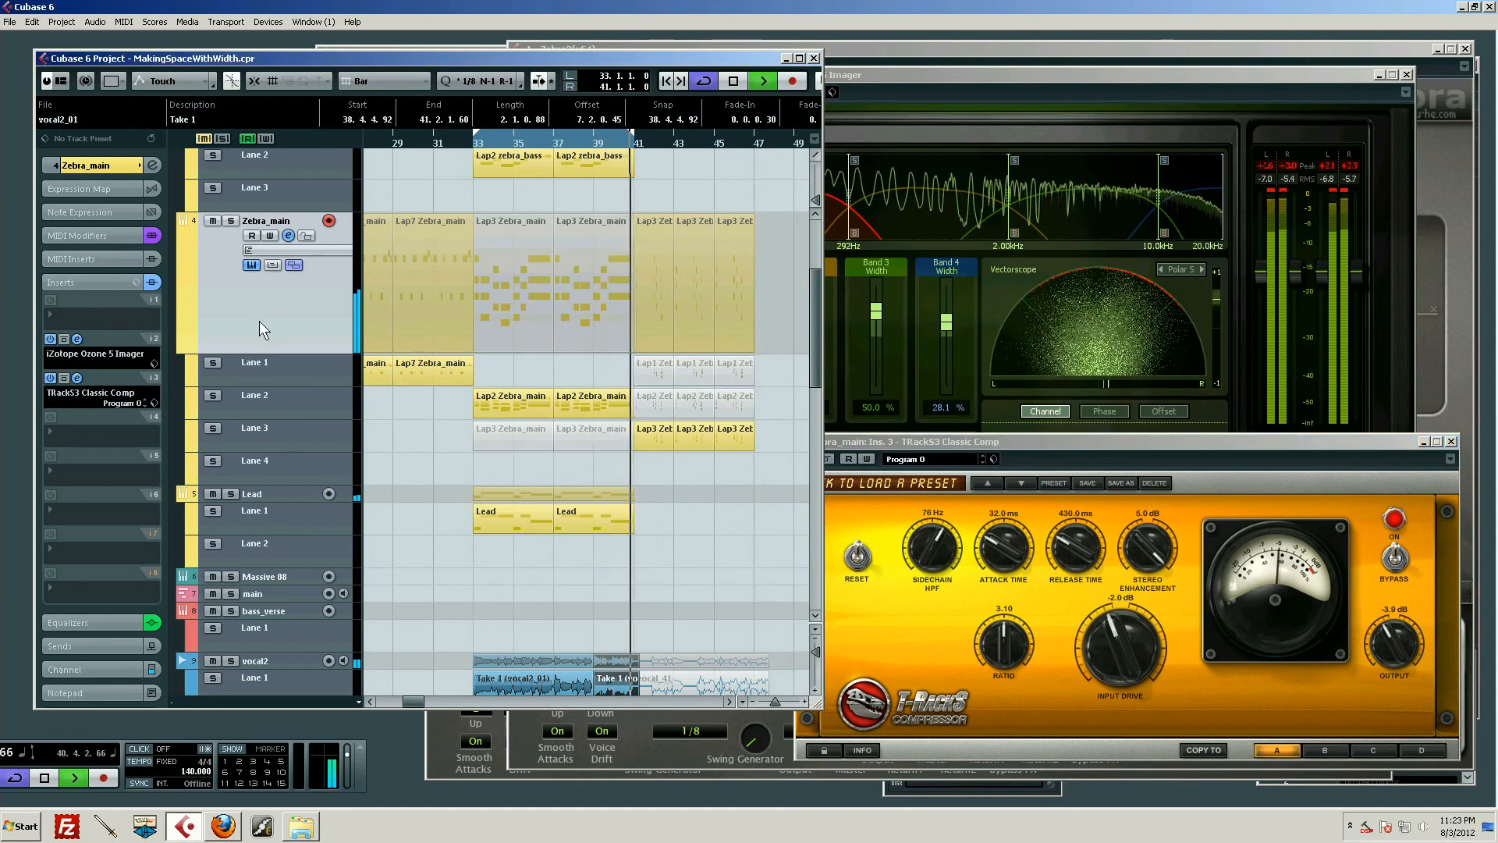
{"action": "key", "text": "space"}
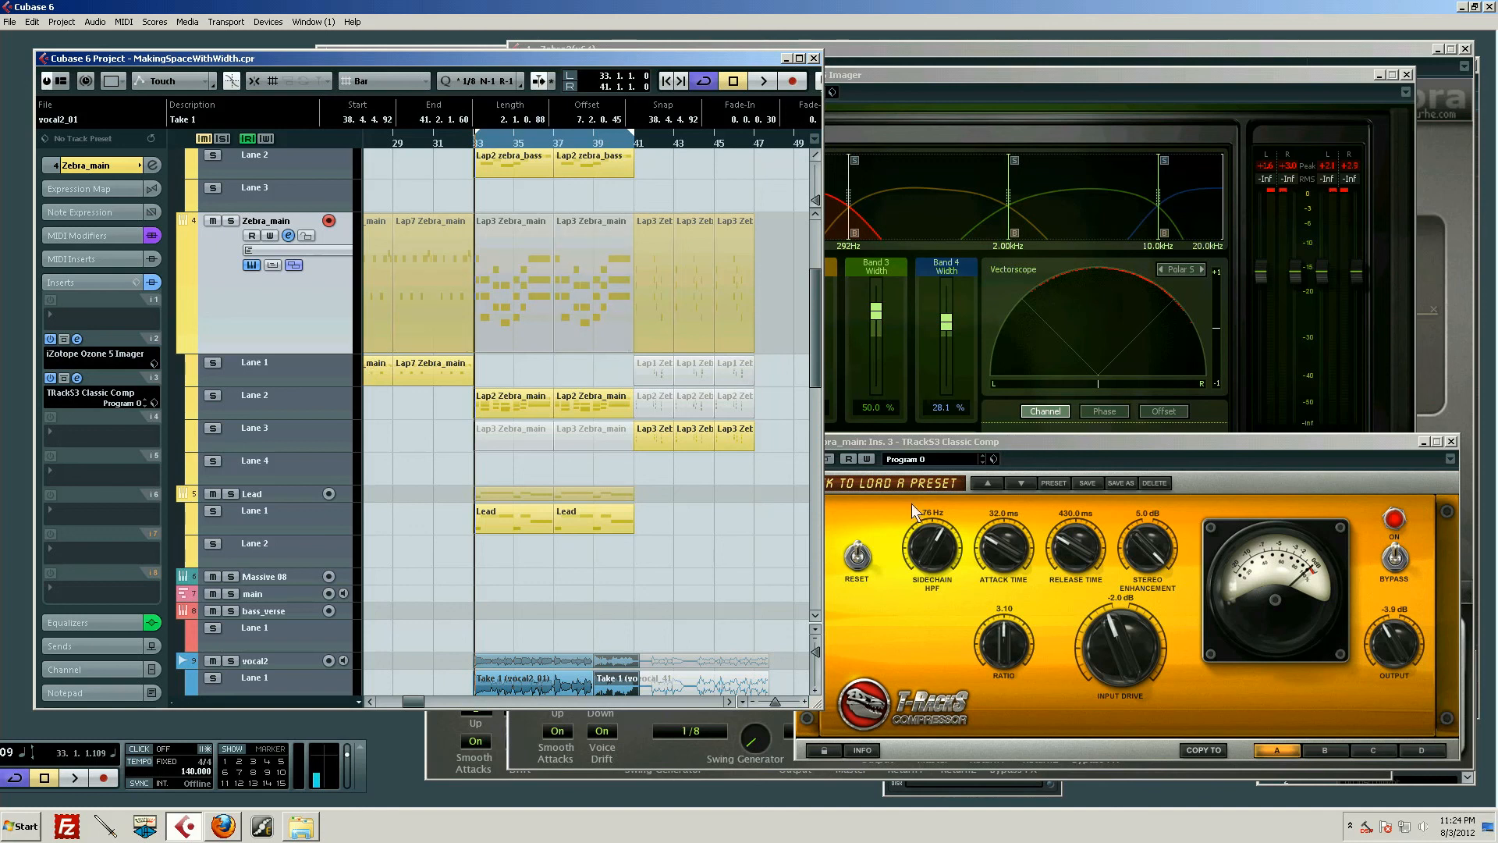
{"action": "left_click", "coordinate": [1218, 470]}
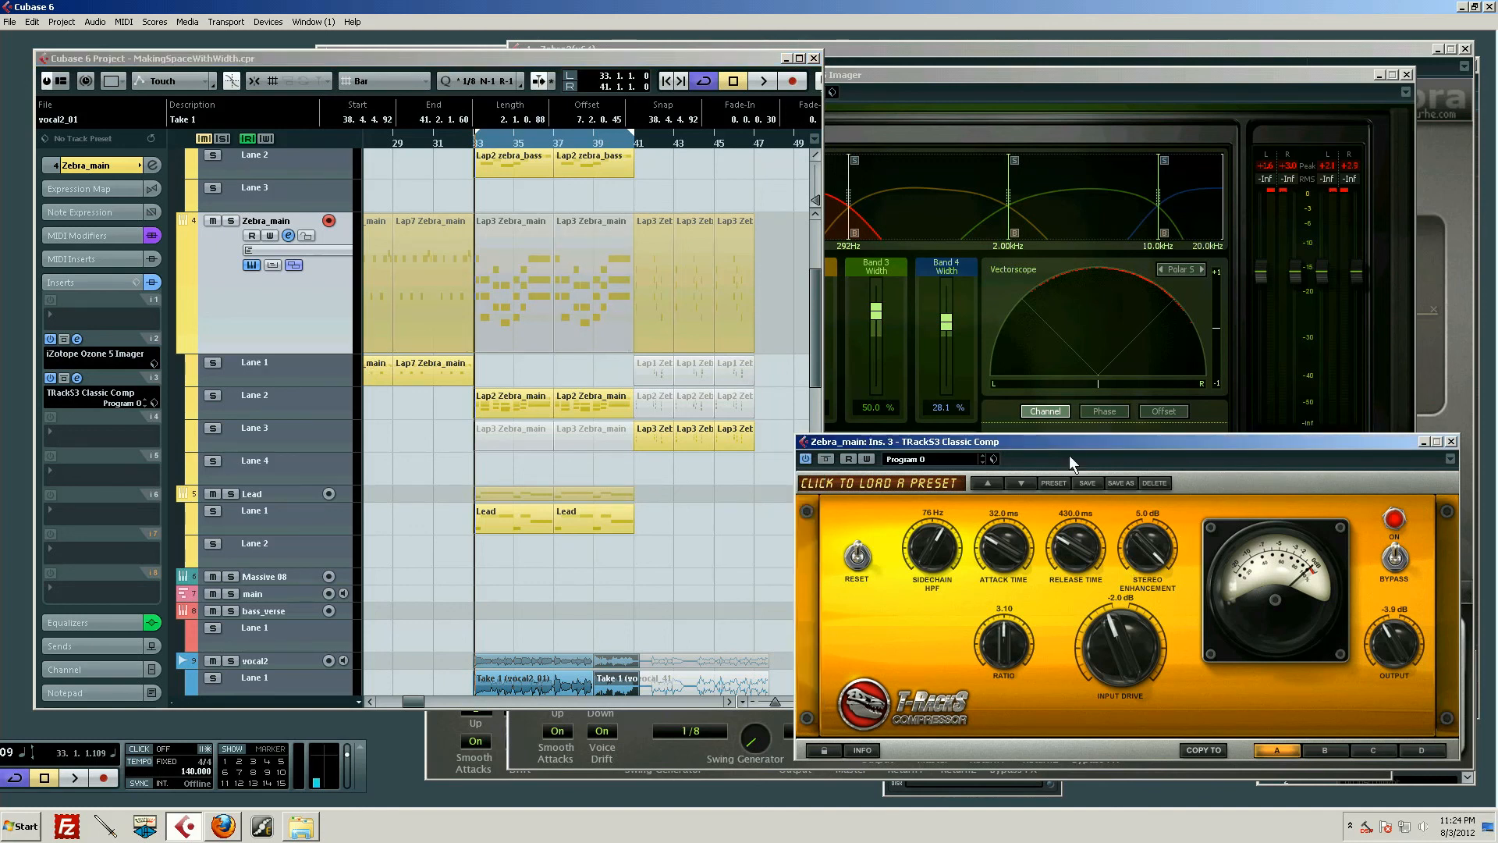